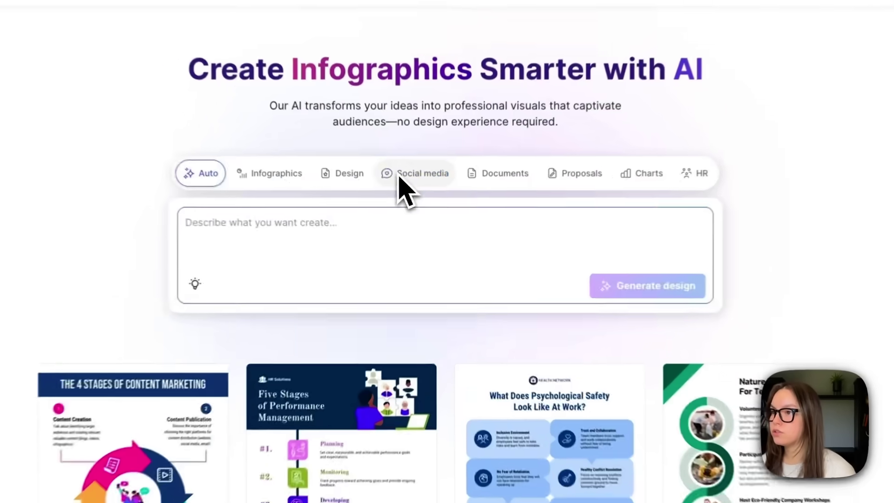
Step: Generate a Social media Banner design from the pasted MakerThrive YouTube banner description
click(421, 199)
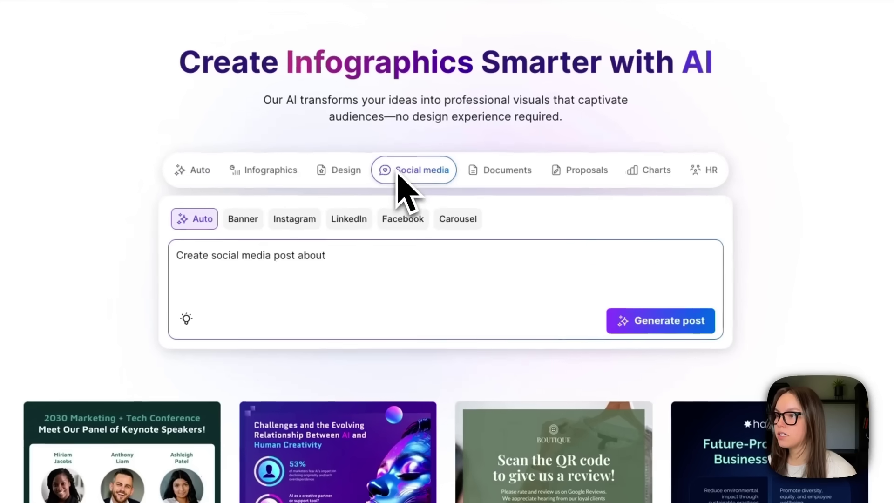
click(263, 219)
drag(310, 262, 77, 265)
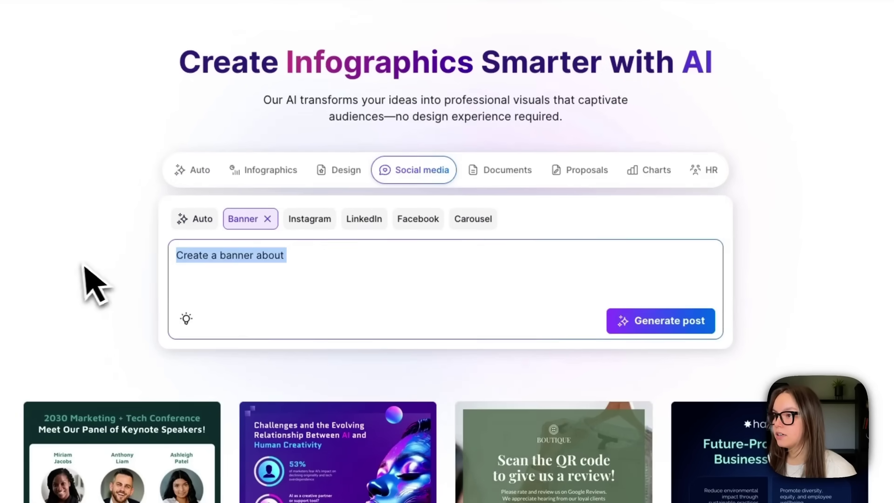
text(Design a modern, clean YouTube banner for ‘MakerThrive’ with a technology theme with space for logo + short tagline; prioritize safe zone.)
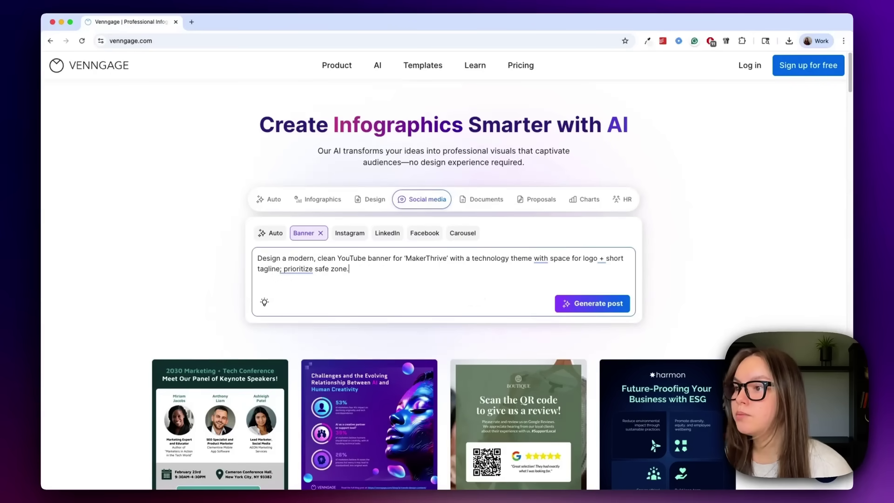
click(577, 306)
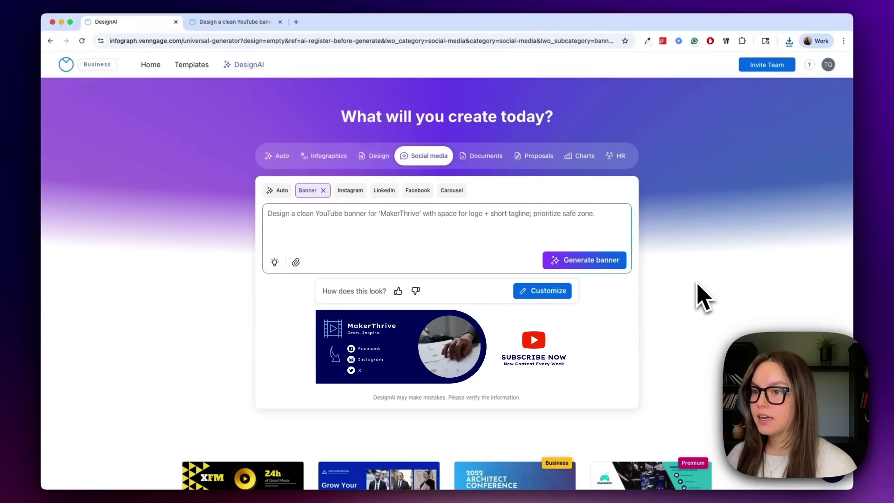
Step: Open the generated banner for customizing and select its circular photo
click(560, 294)
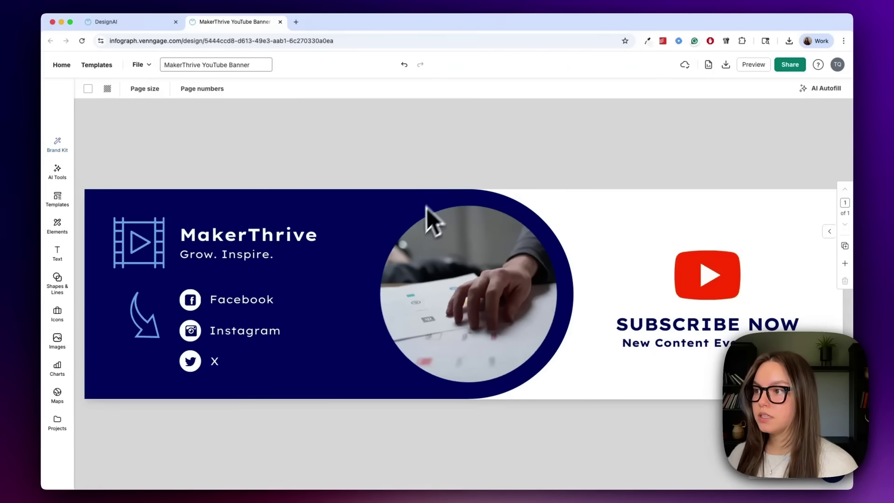
click(215, 301)
click(386, 234)
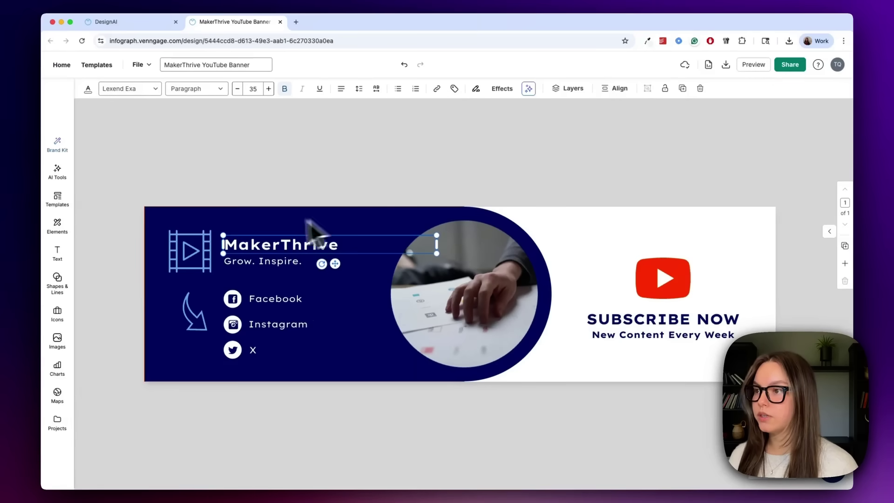
click(466, 161)
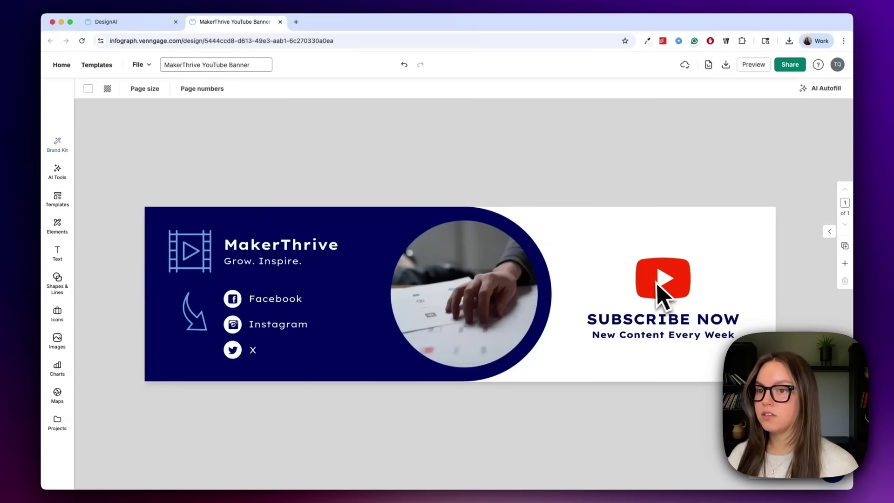
click(476, 282)
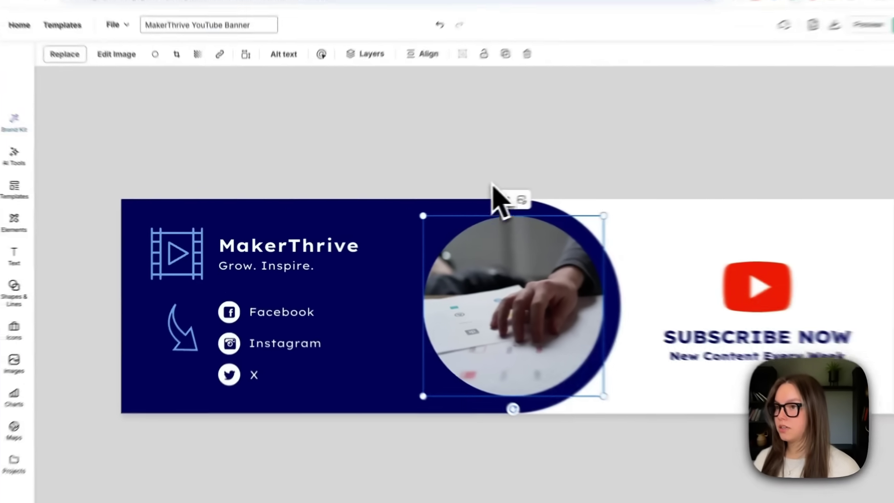
Step: Replace the circular photo with the astronaut logo from the Brand Kit
click(507, 200)
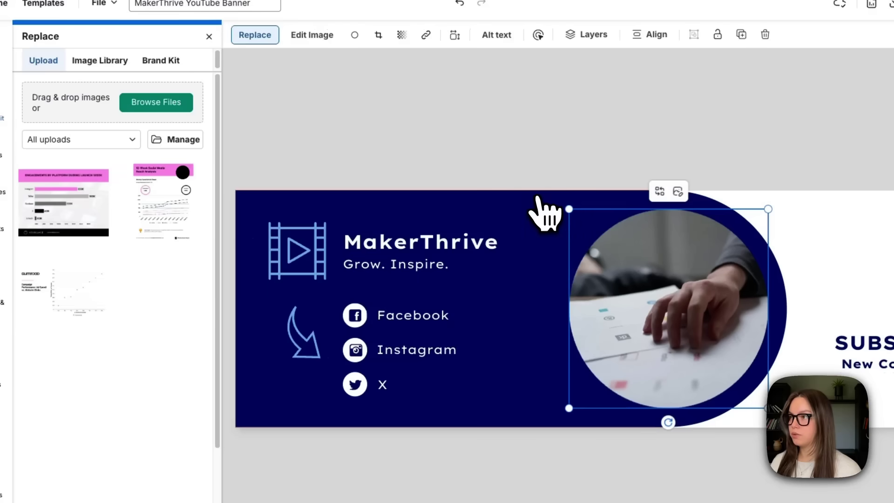
click(145, 63)
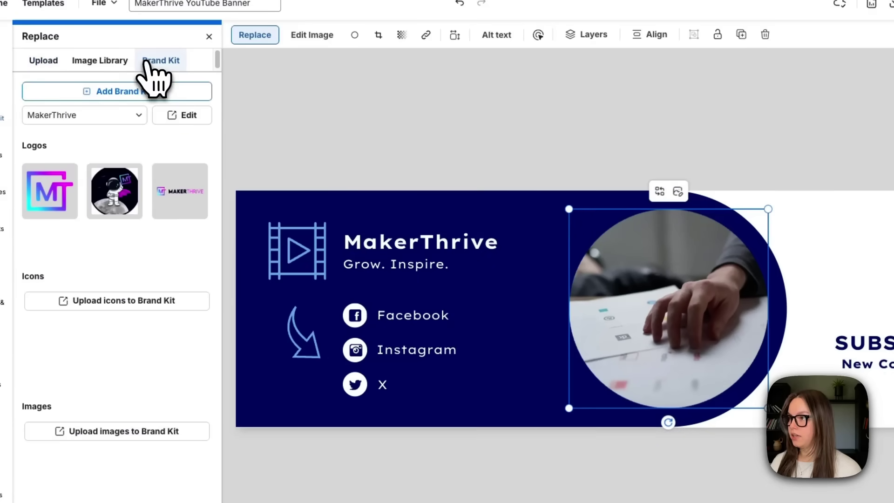
click(122, 191)
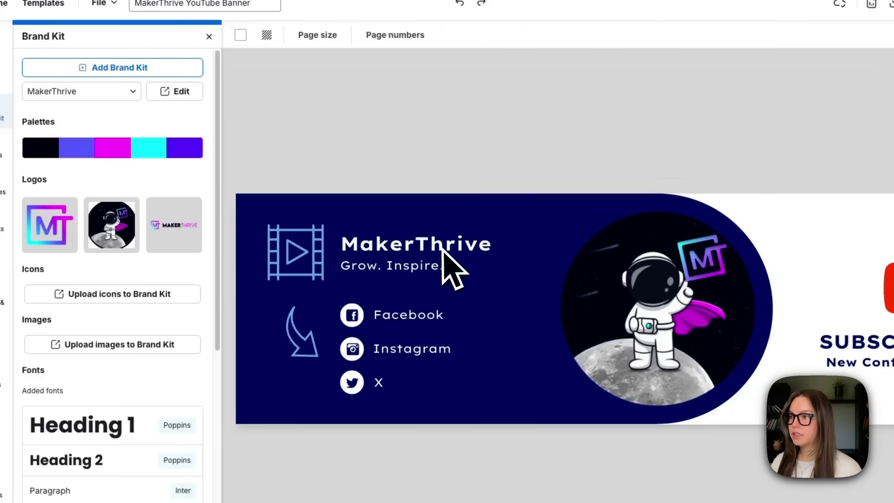
mouse_move(169, 155)
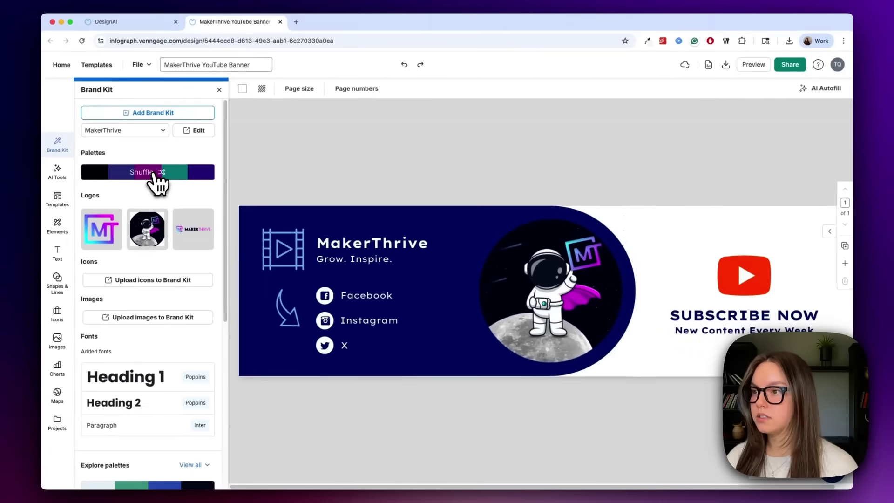
Step: Apply and reshuffle the brand palette, and set the headings to Poppins
click(120, 148)
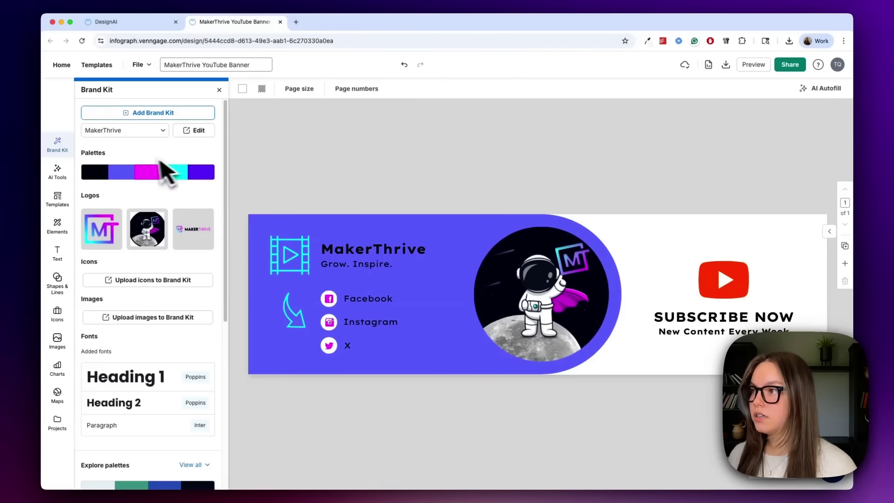
click(147, 174)
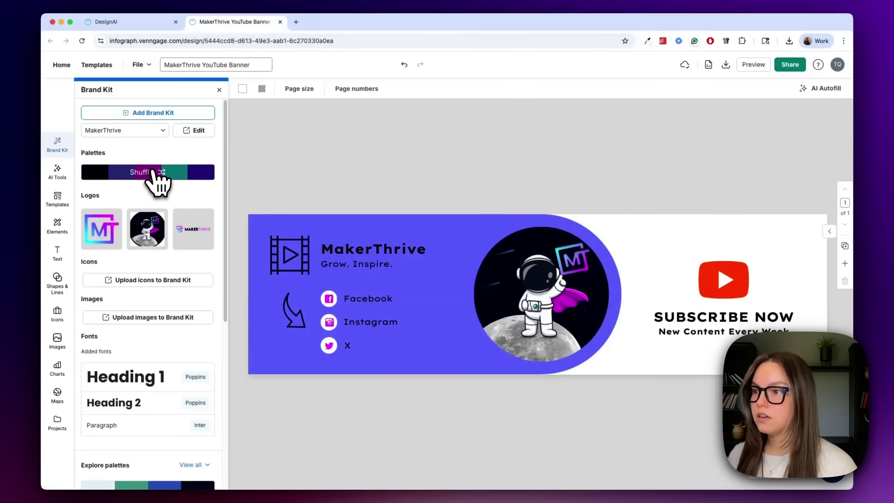
click(125, 382)
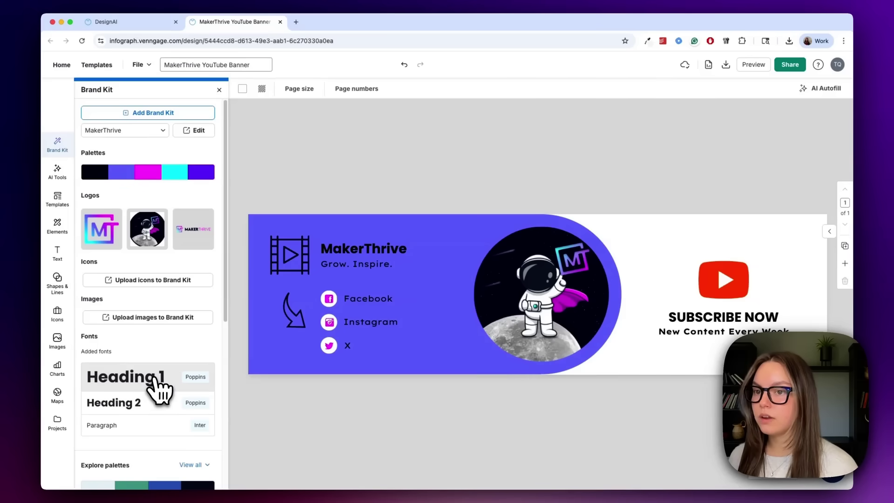
click(57, 173)
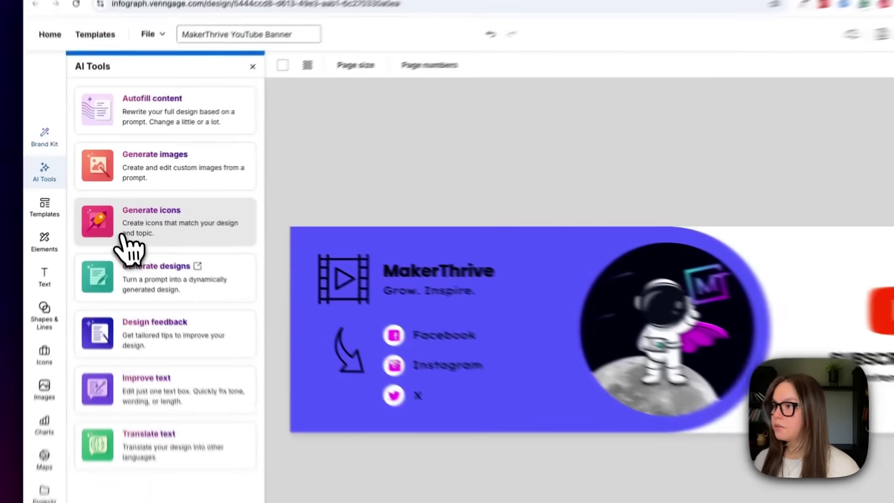
Step: Generate a Gradient 'tools, white' icon and place it, shrunk, beside the MakerThrive title
click(119, 217)
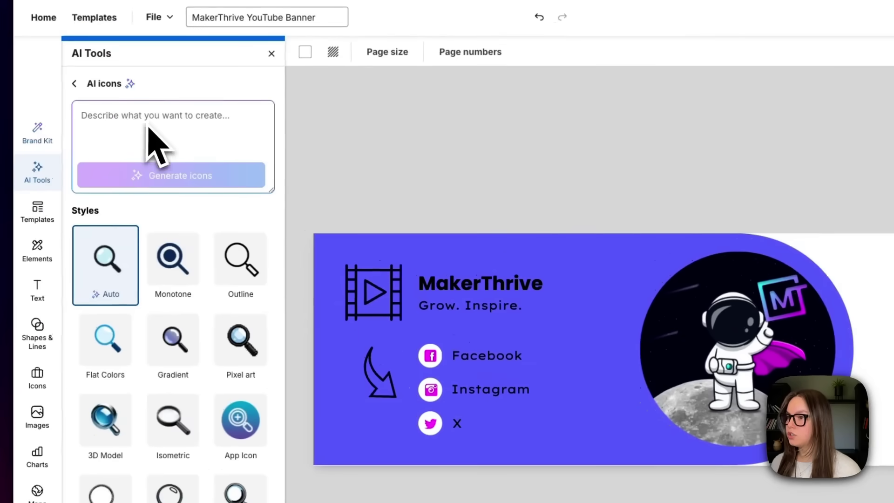
click(184, 333)
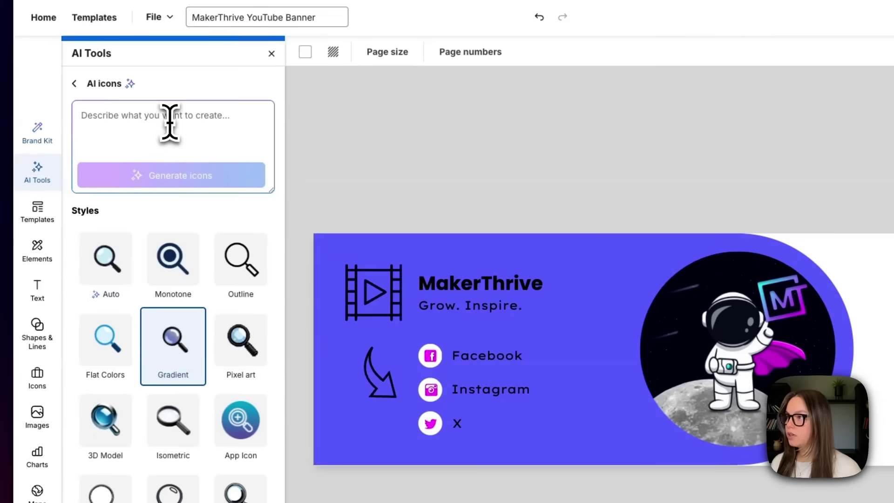
text(tools, white)
click(218, 174)
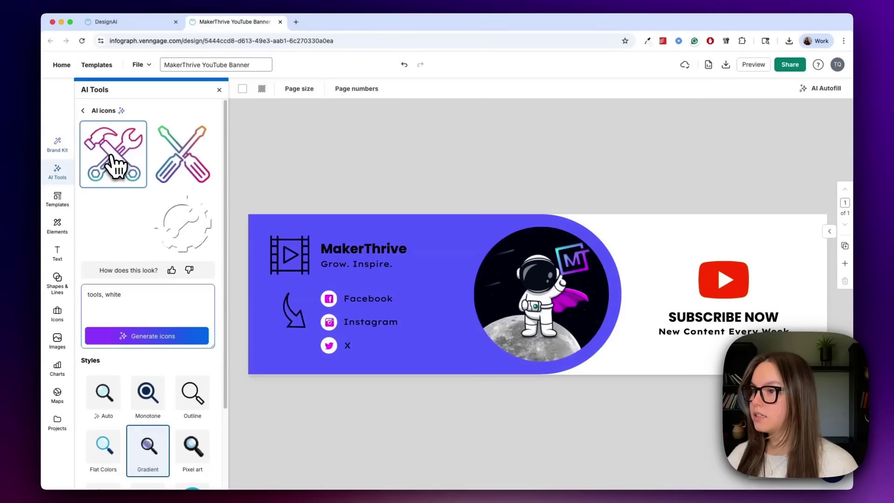
click(114, 166)
drag(379, 373, 291, 253)
click(289, 261)
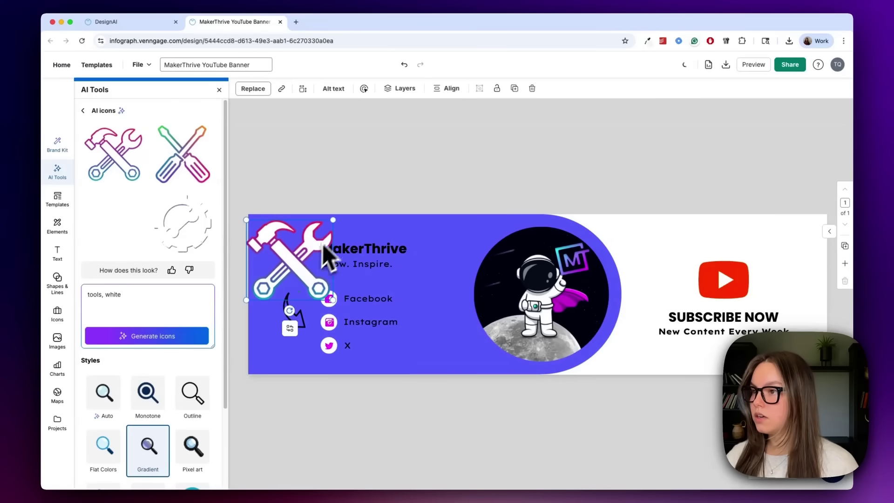
drag(333, 218, 300, 255)
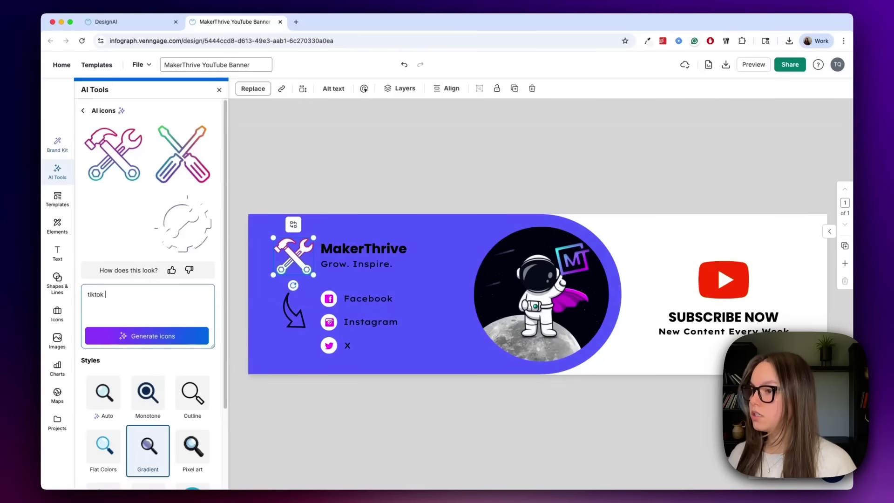
Step: Generate a Monotone TikTok logo icon and place it over the Facebook link's icon
click(147, 395)
click(148, 336)
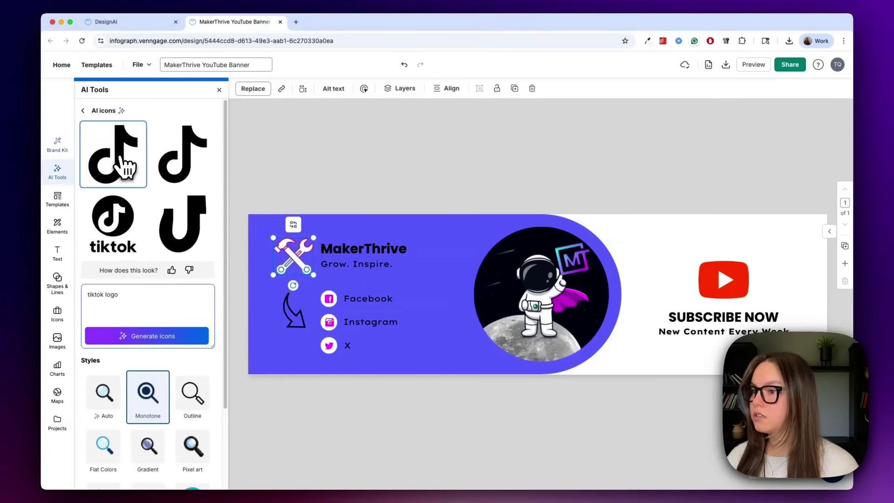
click(116, 149)
drag(408, 350, 331, 301)
click(355, 340)
click(330, 300)
click(461, 157)
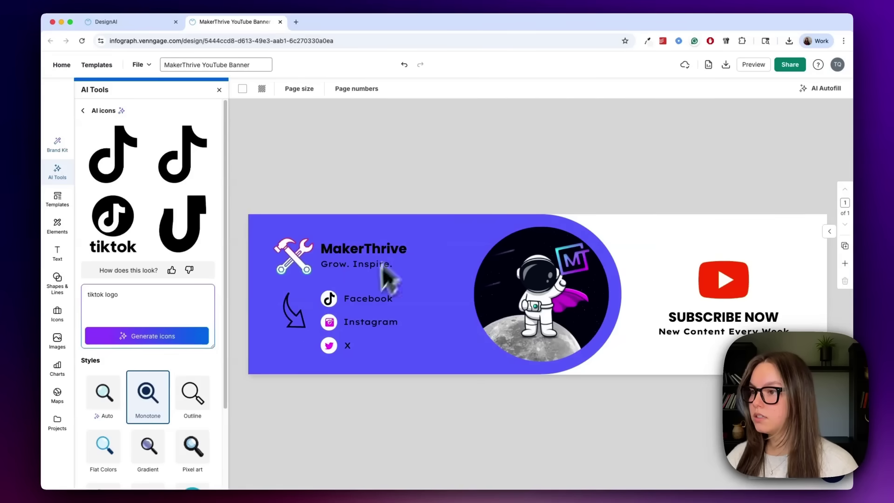
click(219, 89)
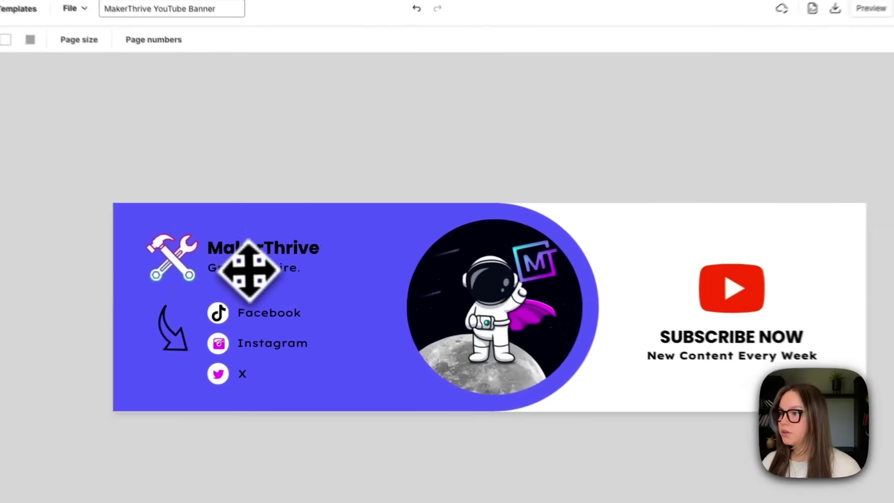
Step: Rewrite the tagline with AI to 'Build Online. Smarter. Stronger.'
click(270, 264)
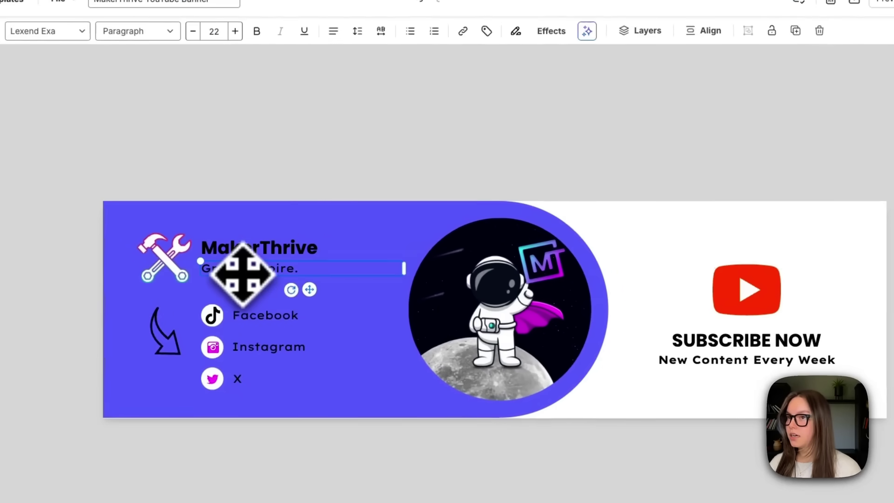
click(587, 31)
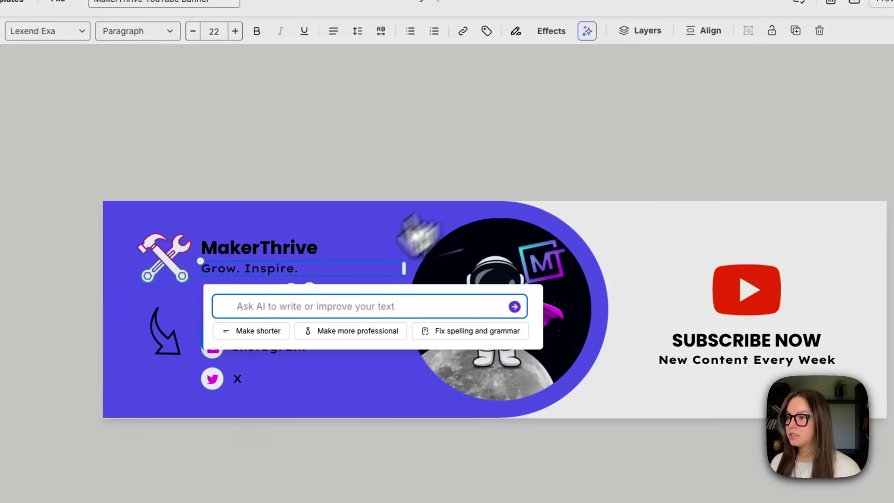
text(create a tagline that empowers people to build online smarter. 5-6 words max)
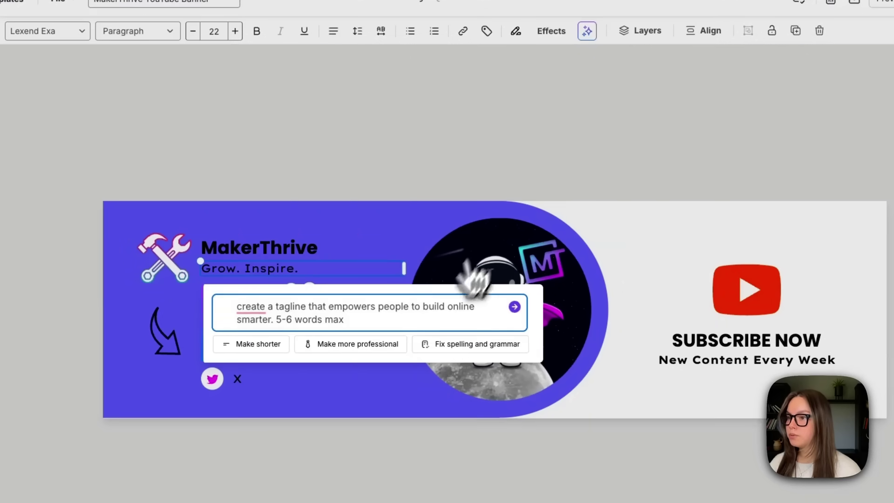
click(515, 306)
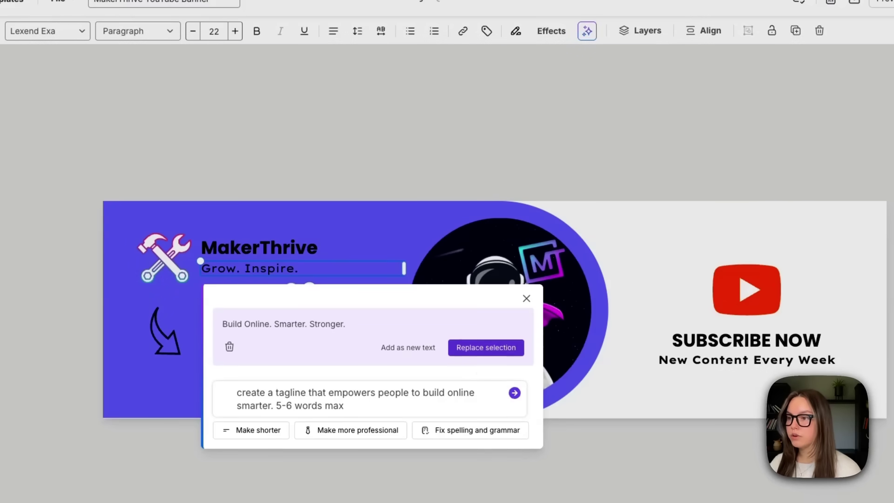
click(486, 348)
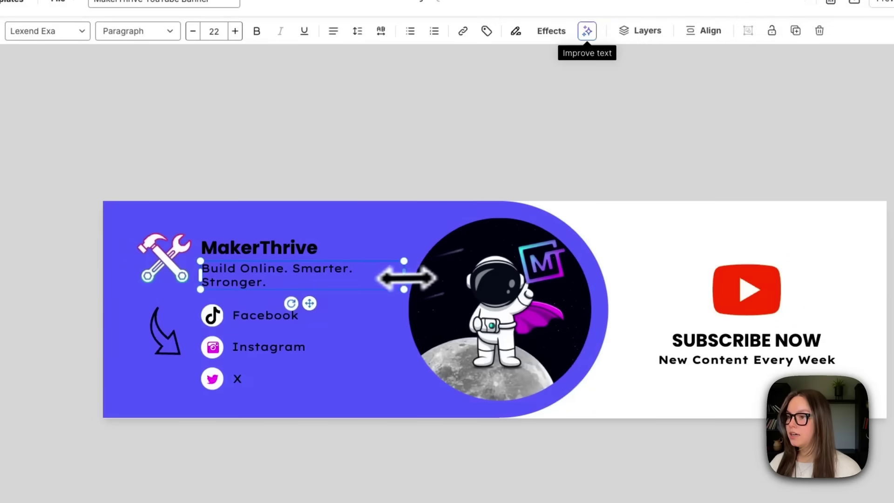
Step: Widen the tagline, reduce its font size to 19, and set it in Poppins
drag(405, 275, 423, 273)
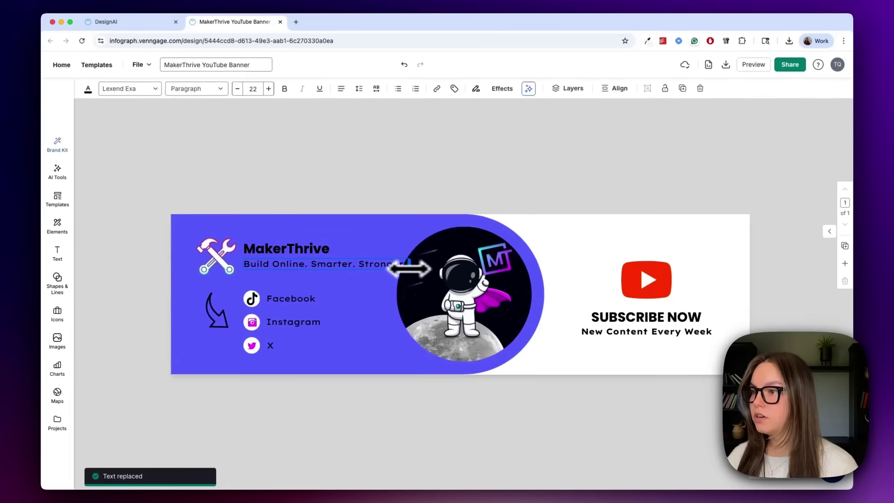
click(238, 89)
click(237, 89)
click(238, 88)
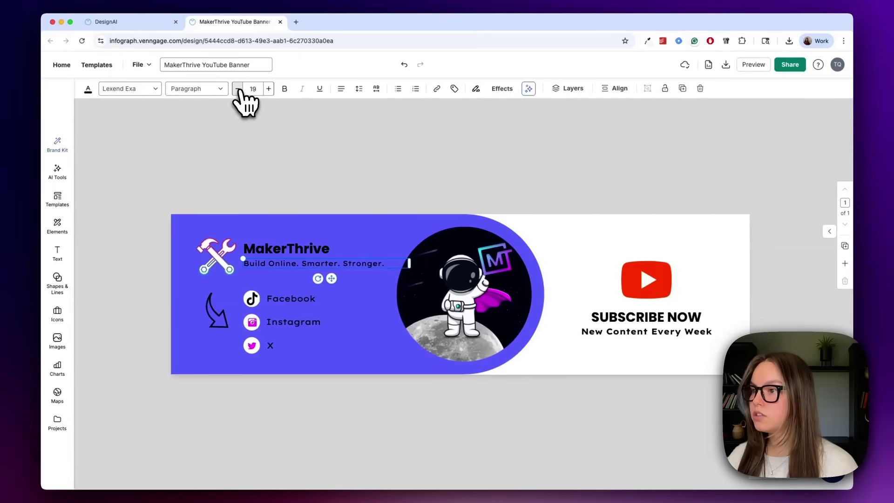
click(140, 90)
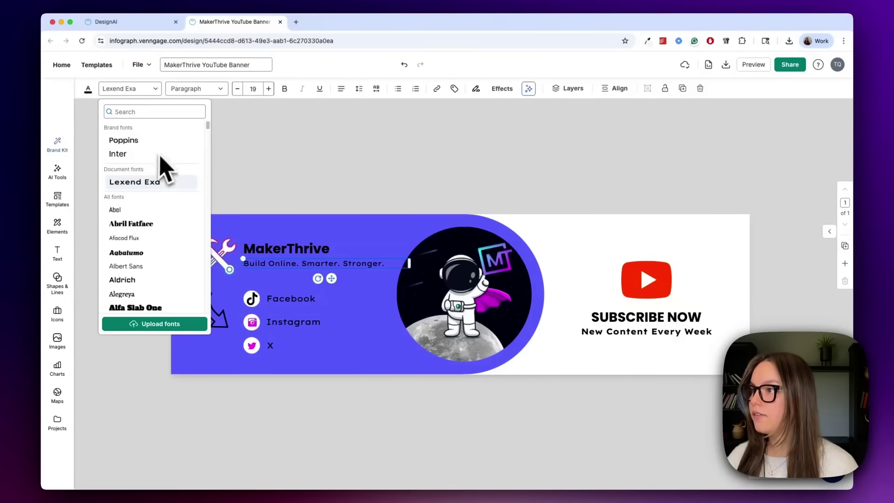
click(126, 140)
click(251, 146)
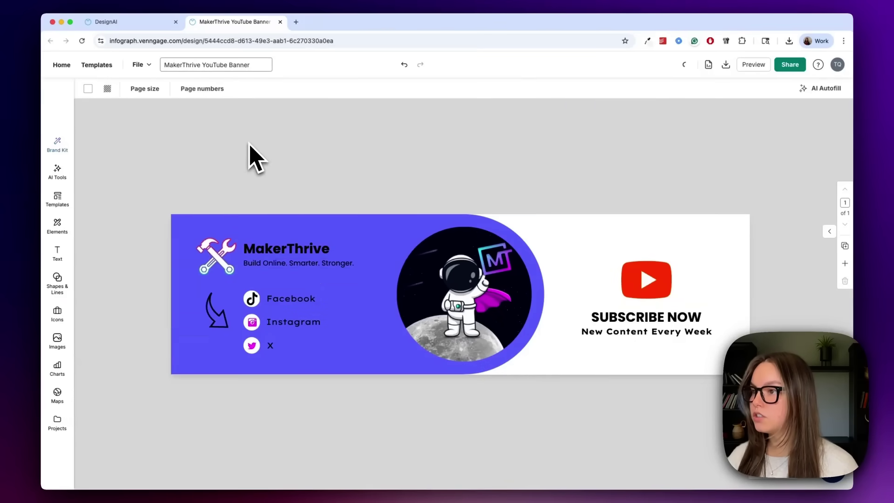
Step: Reshuffle the brand palette and swap the YouTube logo for the filled play icon from a 'youtube' search
click(58, 147)
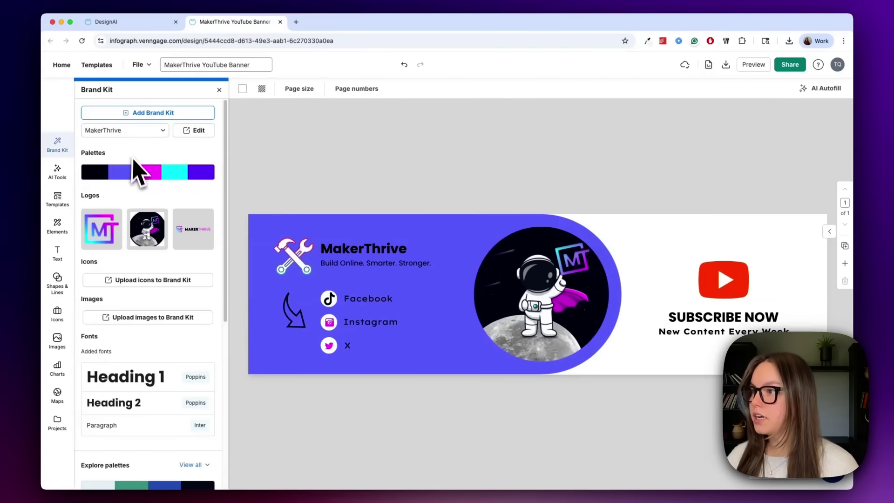
click(145, 180)
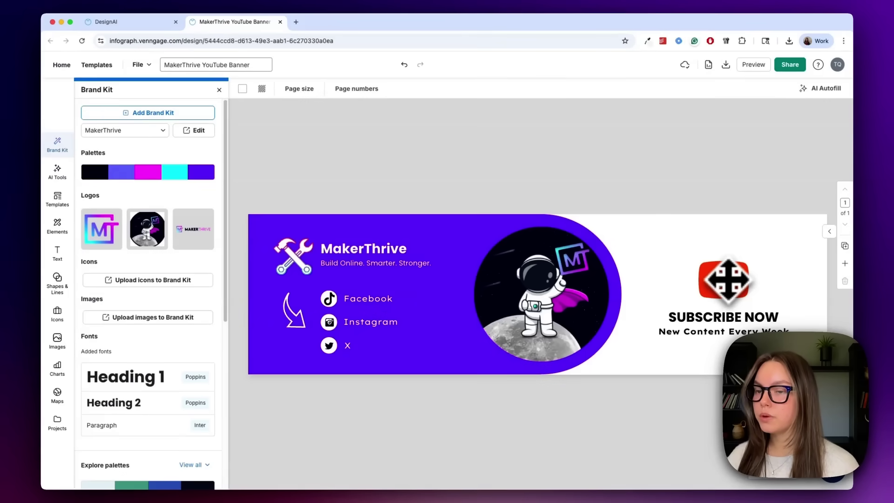
click(728, 278)
click(261, 89)
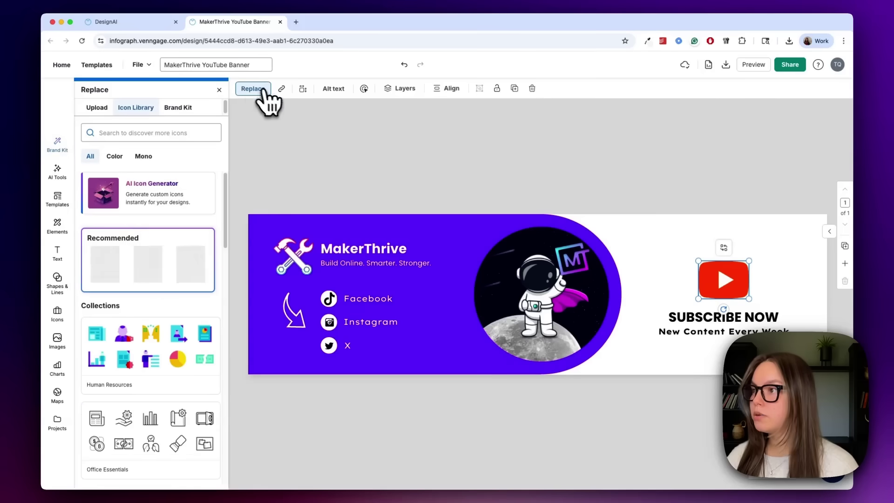
click(137, 129)
text(youtube)
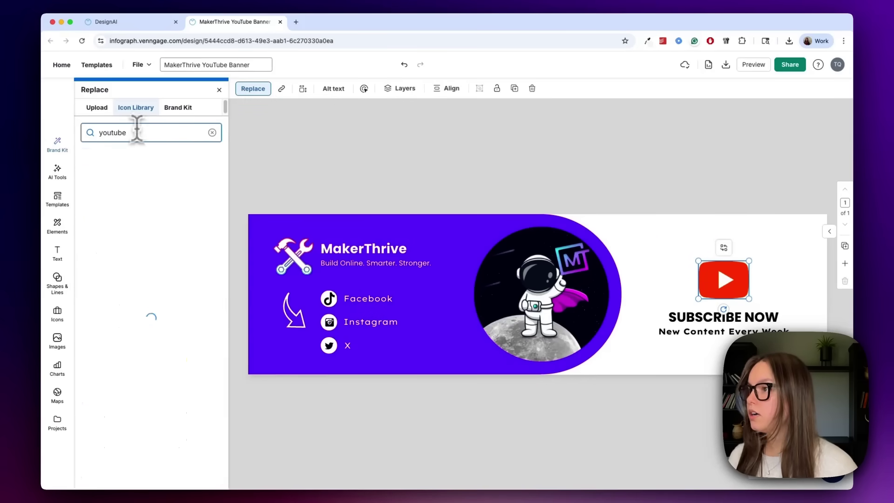
click(152, 235)
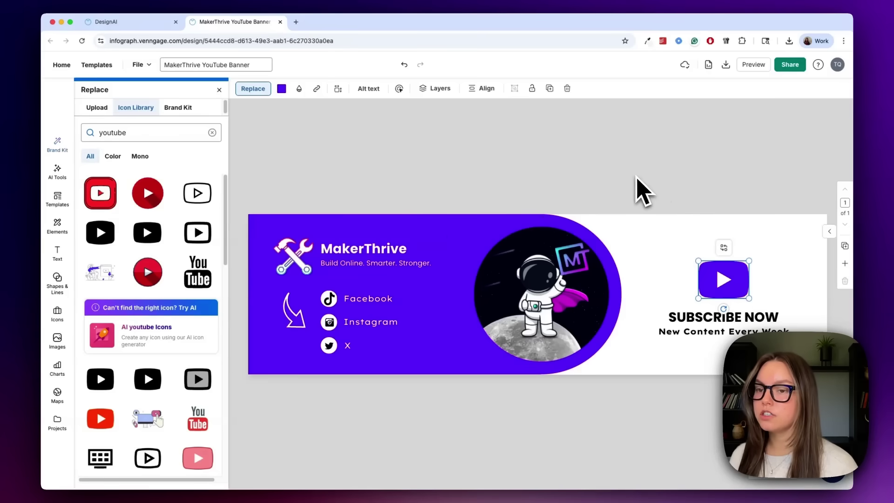
click(636, 177)
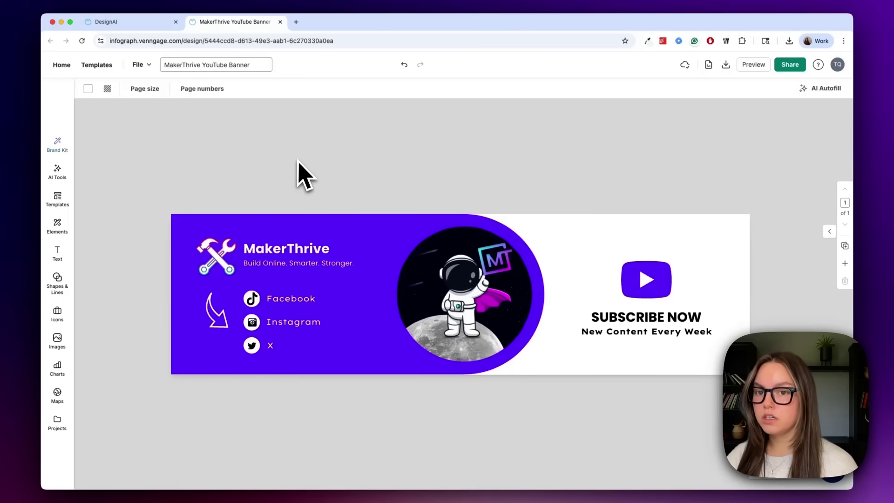
Step: Nudge the astronaut image right and show margins and grid, leaving print bleed off
drag(462, 260, 487, 278)
click(140, 65)
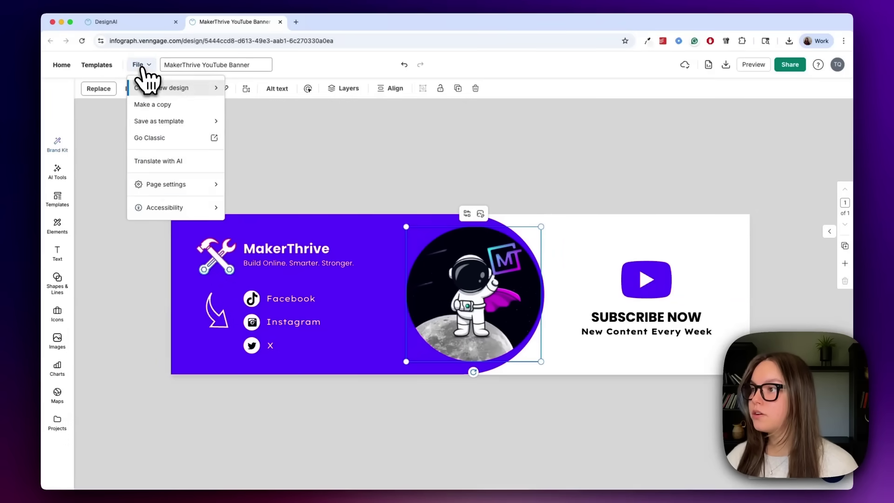
mouse_move(173, 189)
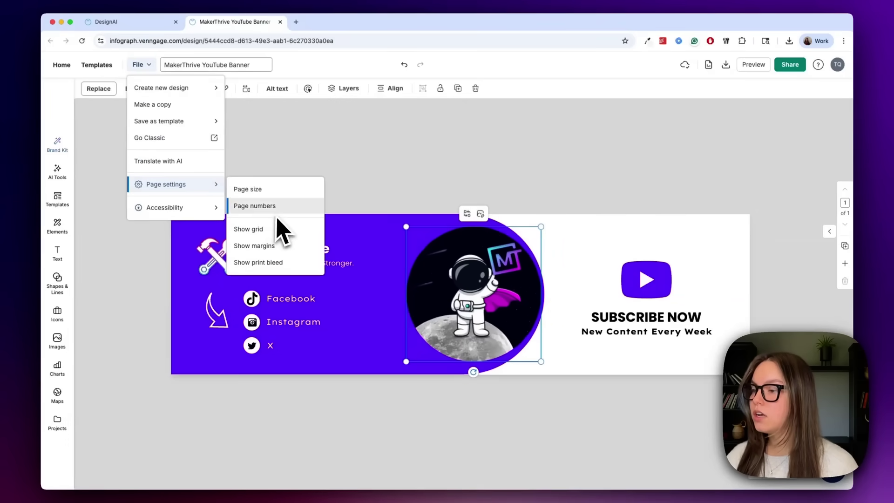
click(255, 246)
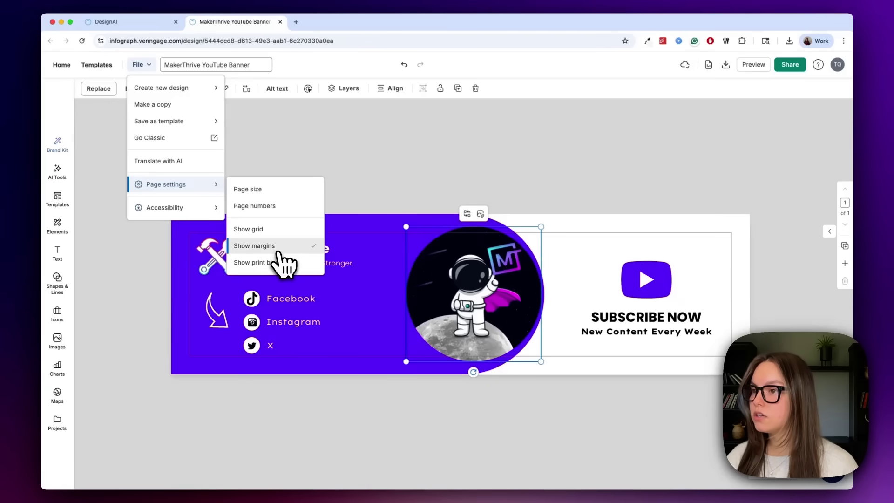
click(280, 230)
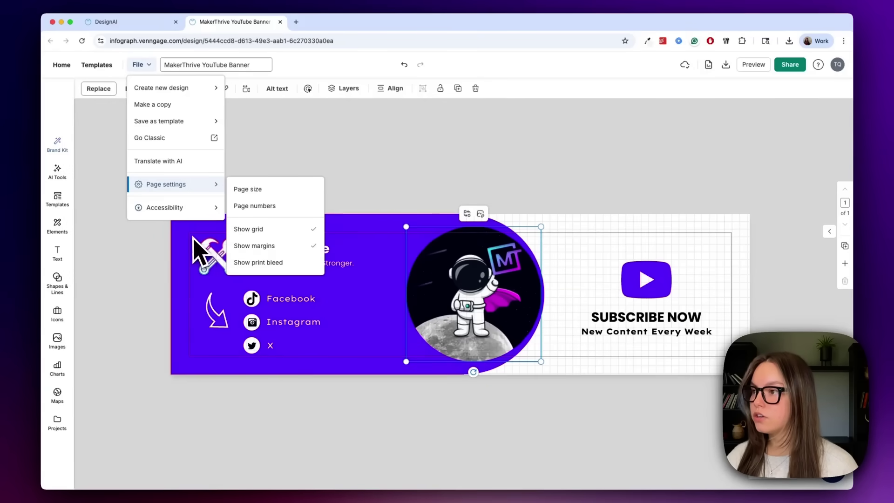
click(270, 264)
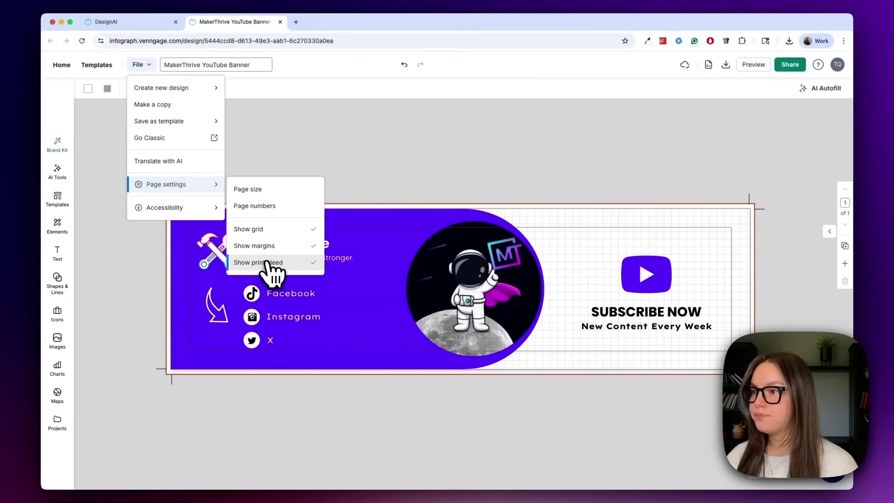
click(270, 262)
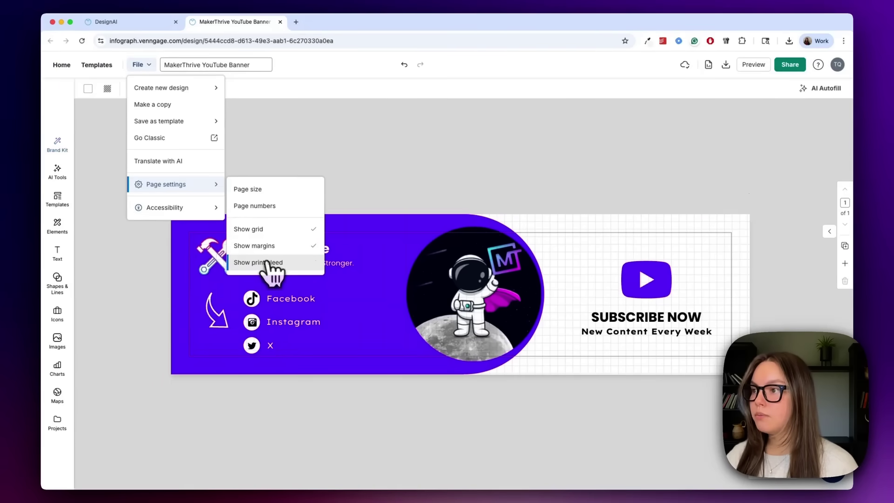
click(322, 153)
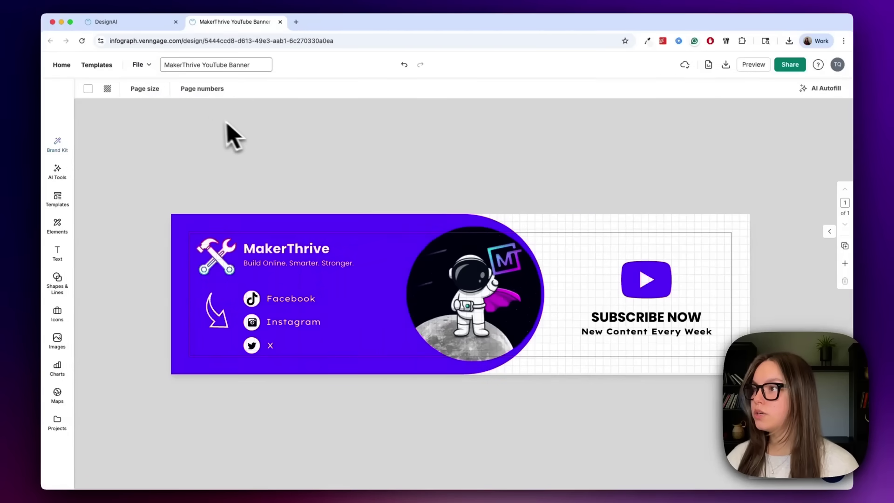
Step: Run AI Design feedback on the banner and select a social media icon
click(70, 171)
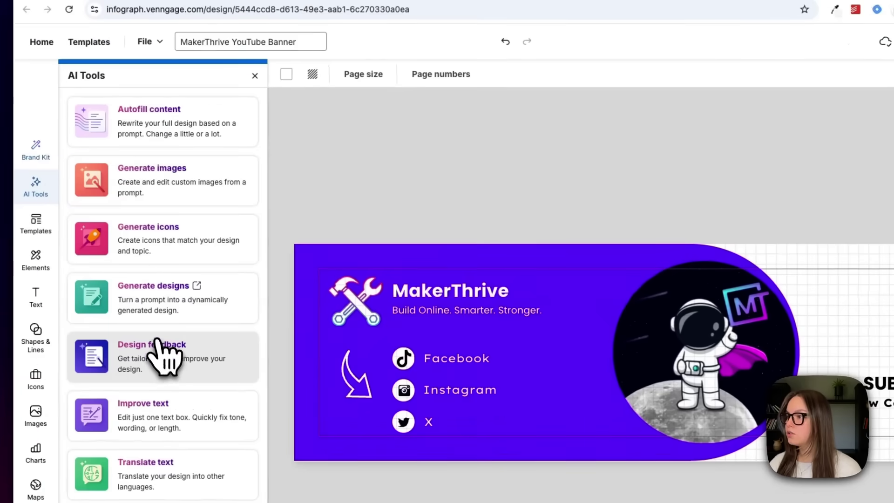
click(161, 353)
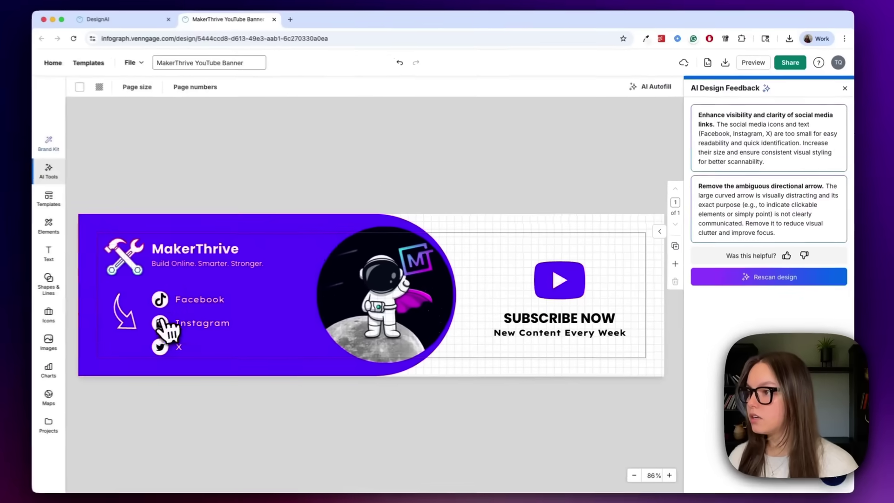
click(160, 322)
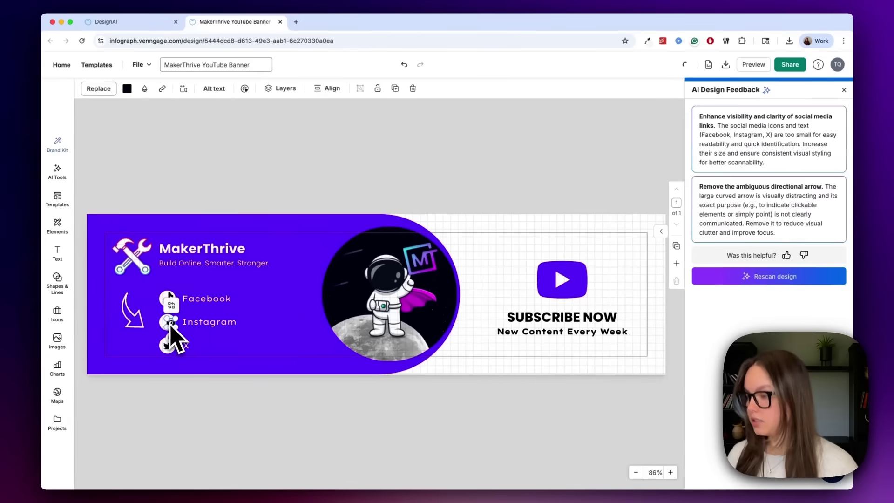
Step: Enlarge the Facebook, Instagram and X icons together and realign their labels with them
click(164, 301)
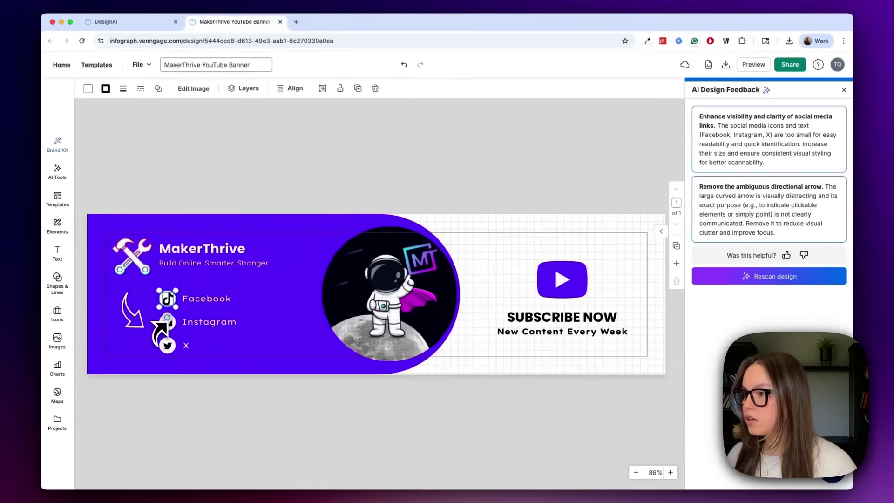
scroll(161, 328, up, 5)
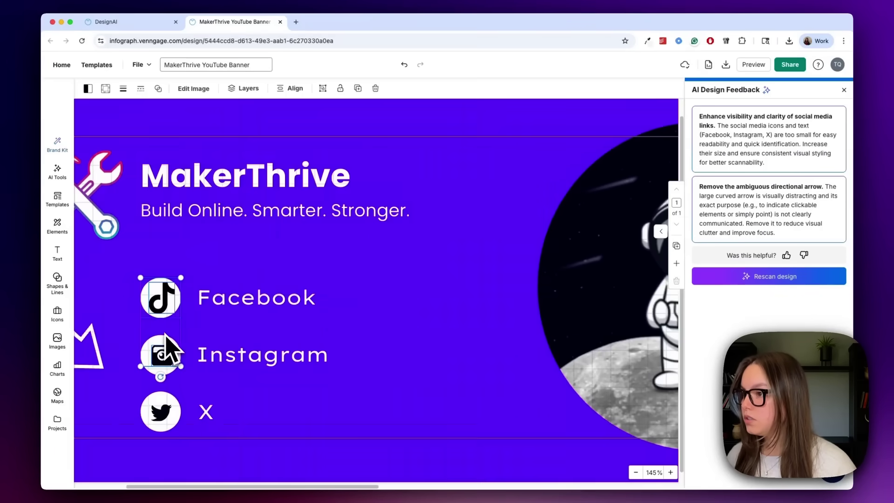
shift+click(161, 413)
drag(181, 277, 218, 253)
drag(176, 271, 172, 278)
click(235, 289)
drag(244, 300, 245, 283)
drag(245, 366, 246, 356)
click(220, 417)
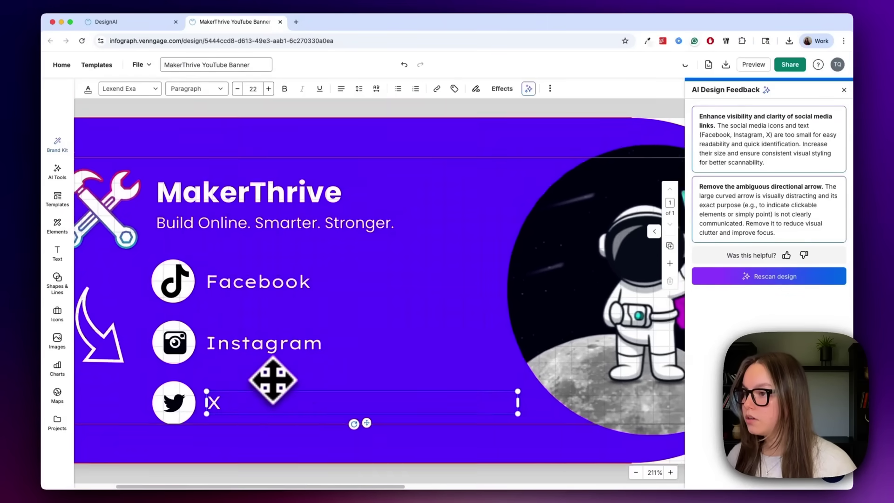
scroll(272, 380, down, 6)
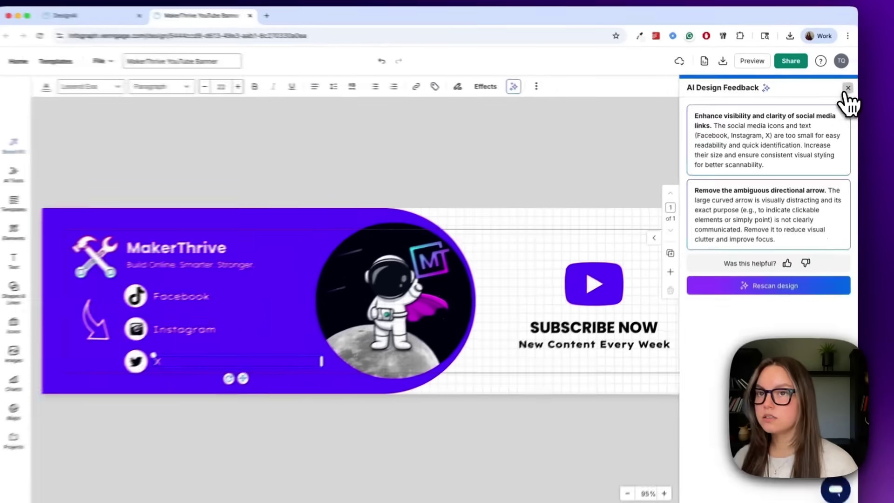
Step: Close the feedback panel and delete the curved arrow graphic
click(868, 77)
click(203, 325)
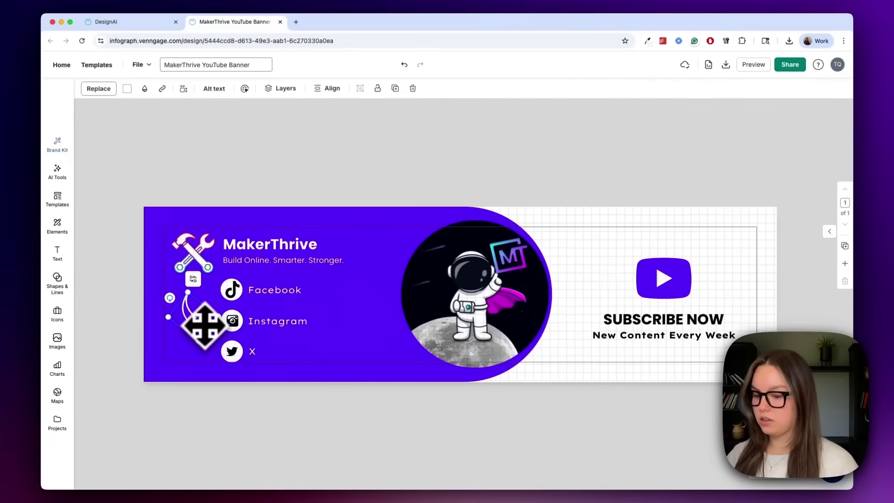
key(Delete)
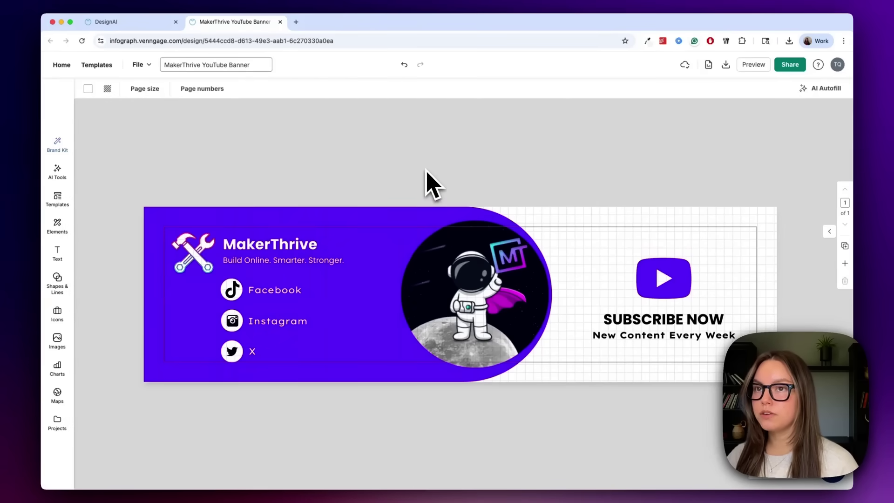
Step: Duplicate the banner as 'Dark - MakerThrive YouTube Banner' and switch to the copy's tab
click(143, 64)
click(150, 110)
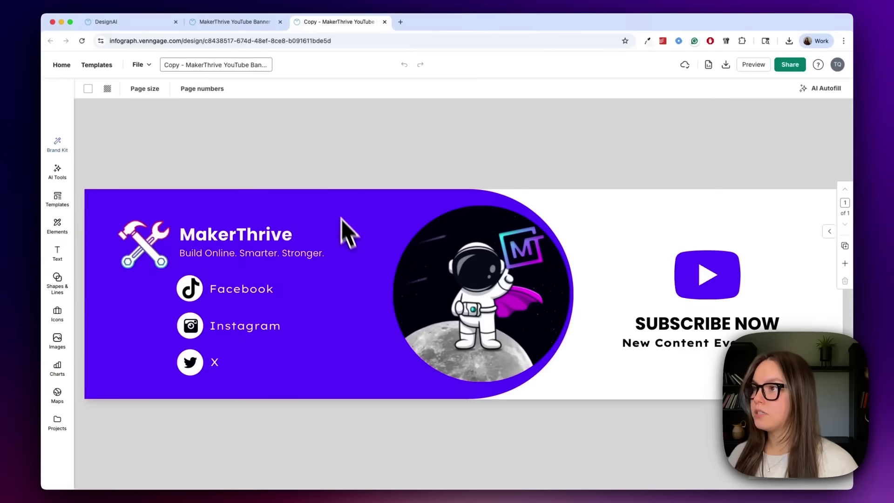
click(172, 65)
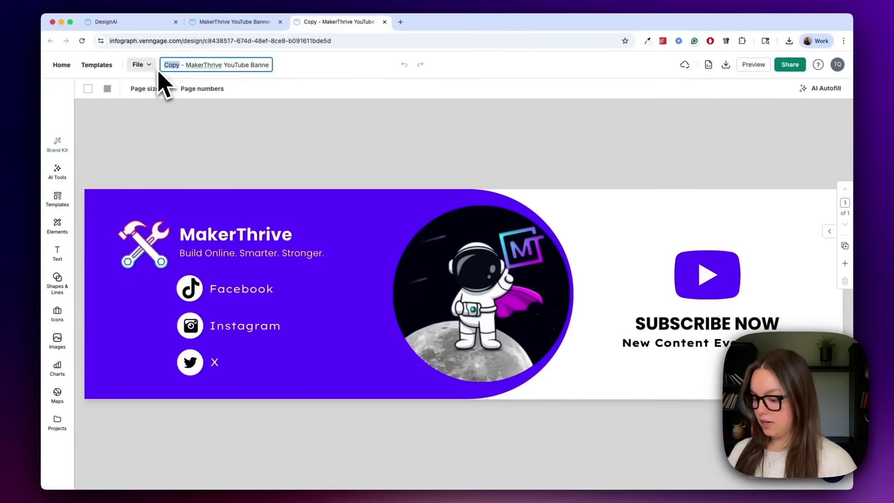
click(351, 205)
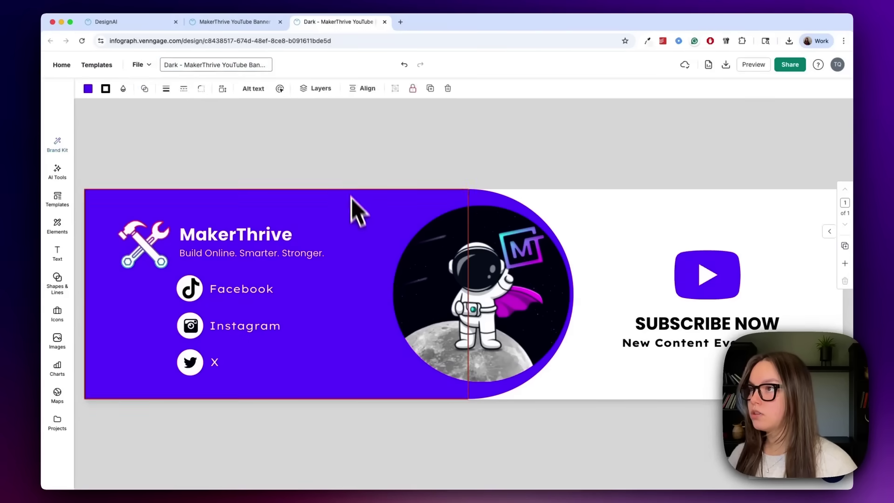
click(235, 21)
click(329, 23)
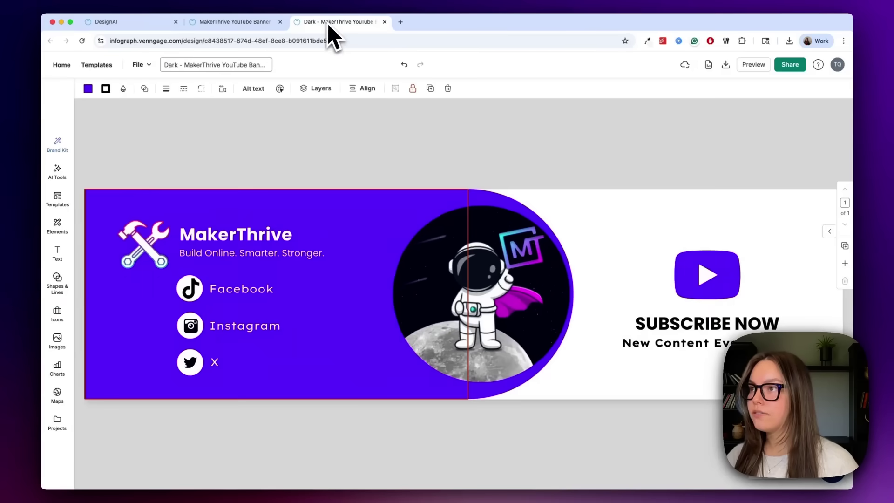
click(412, 184)
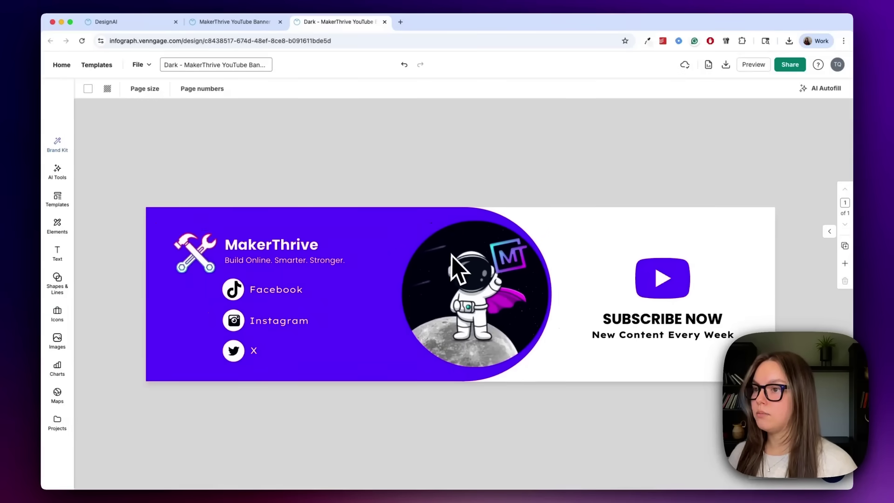
Step: Shuffle the Brand Kit palette across the banner and set the background to blue-violet
click(56, 144)
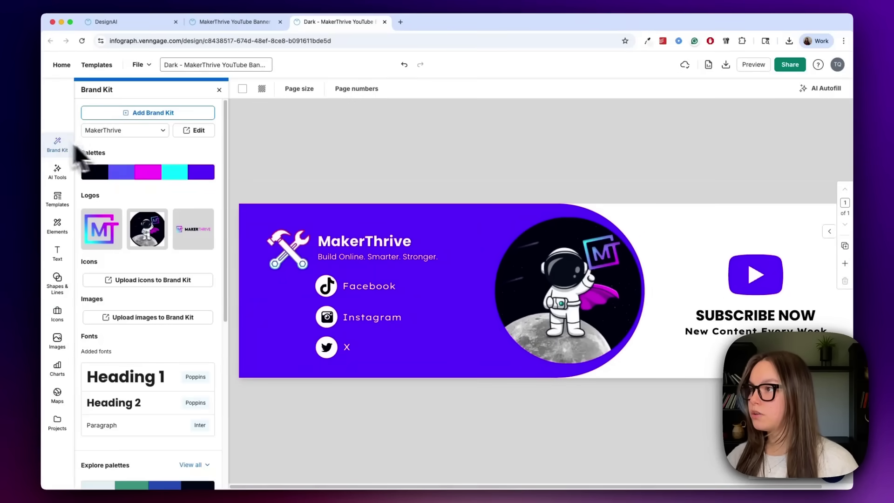
click(155, 180)
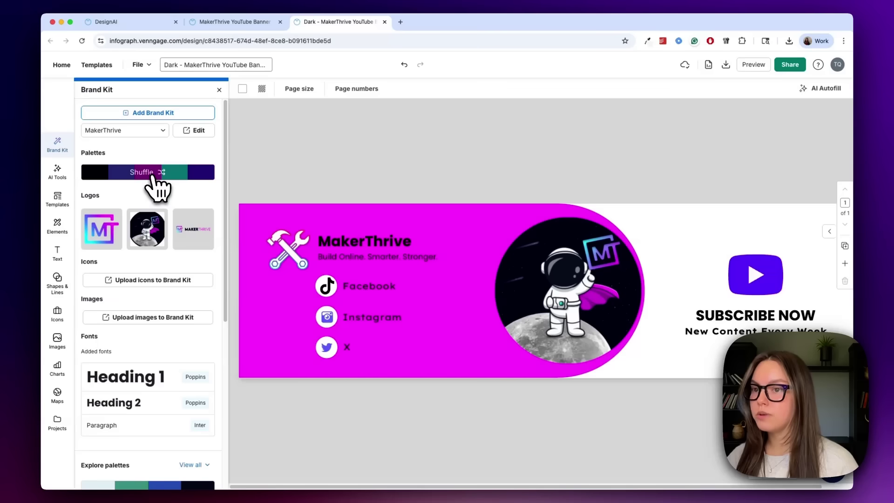
click(155, 181)
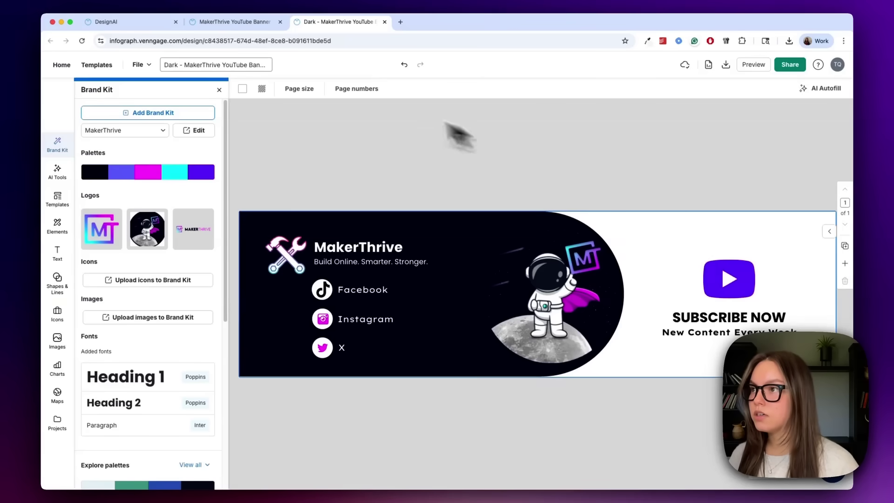
click(243, 89)
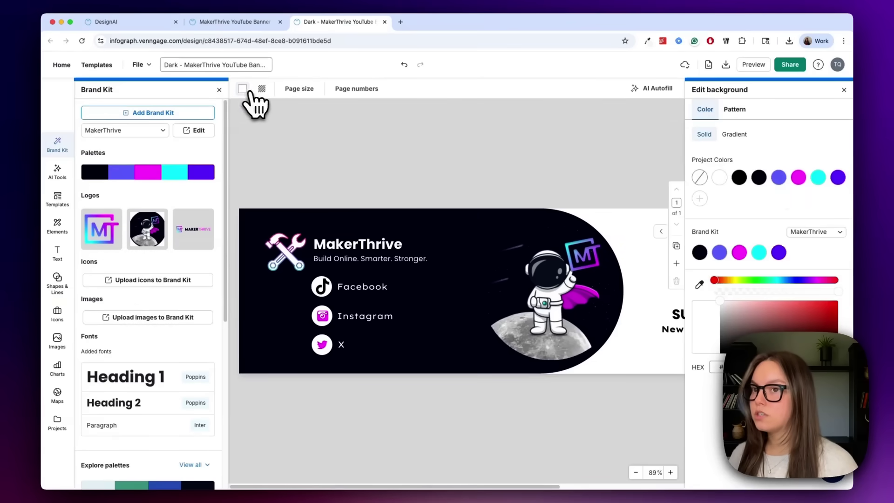
click(779, 177)
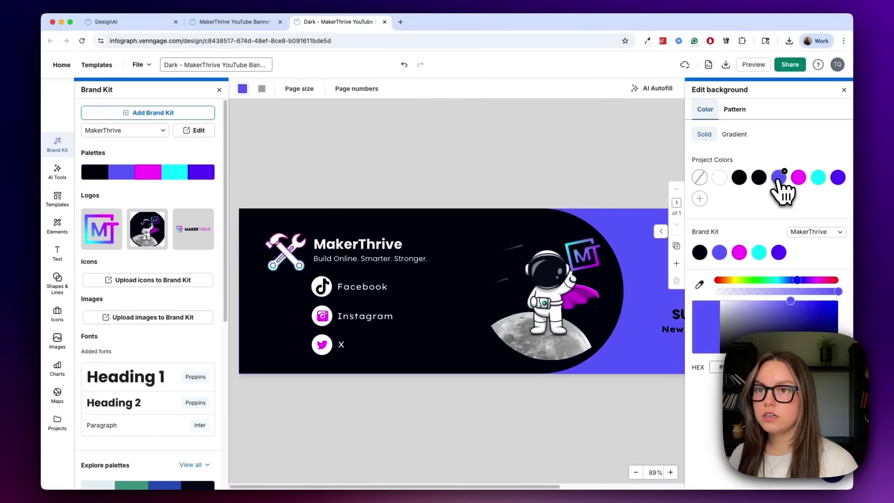
click(844, 90)
Step: Recolour the YouTube play icon's fill to white (#FFFFFF)
click(739, 275)
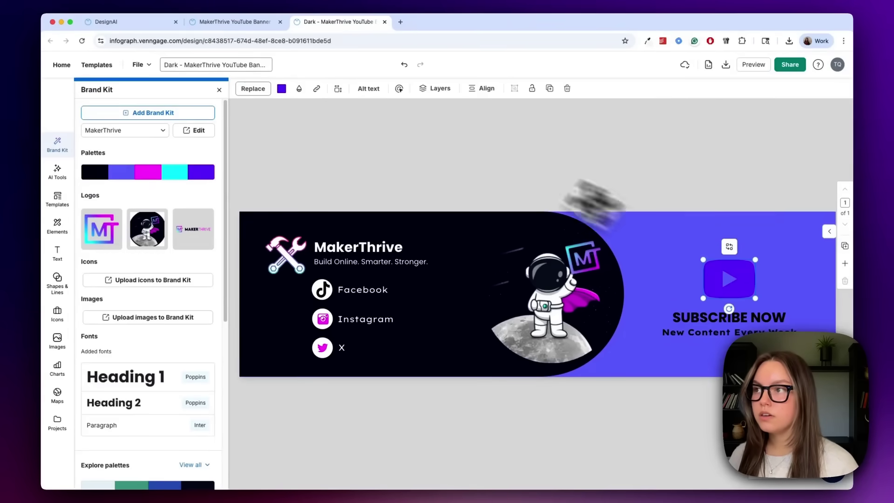
click(282, 90)
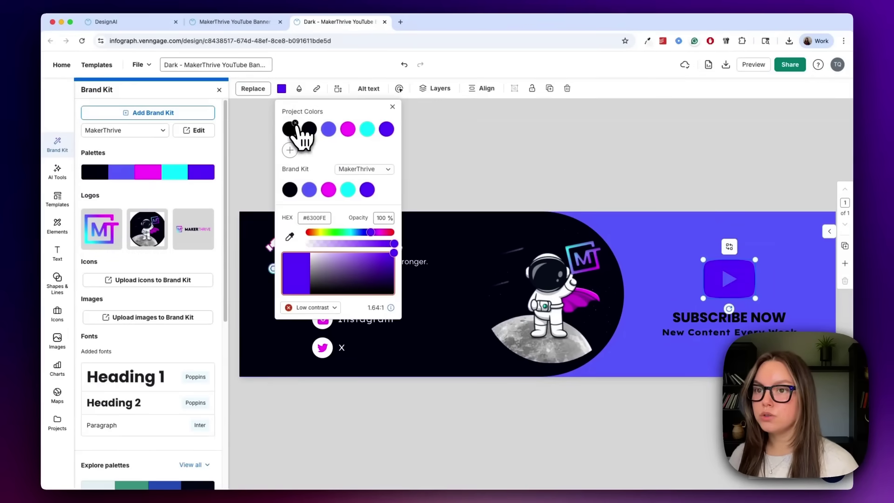
drag(330, 279, 284, 254)
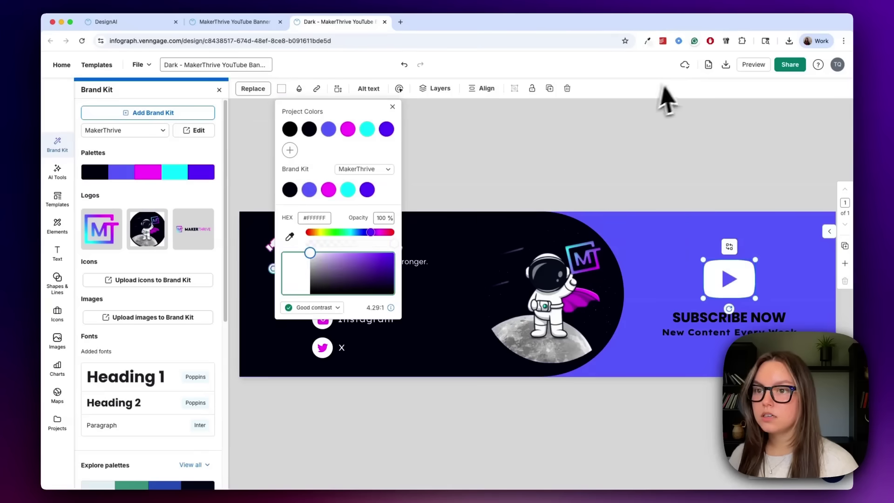
click(549, 288)
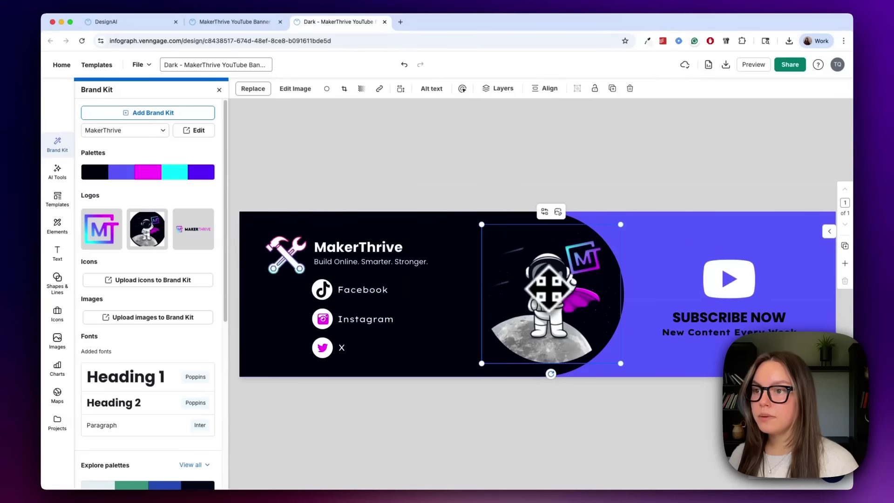
click(520, 159)
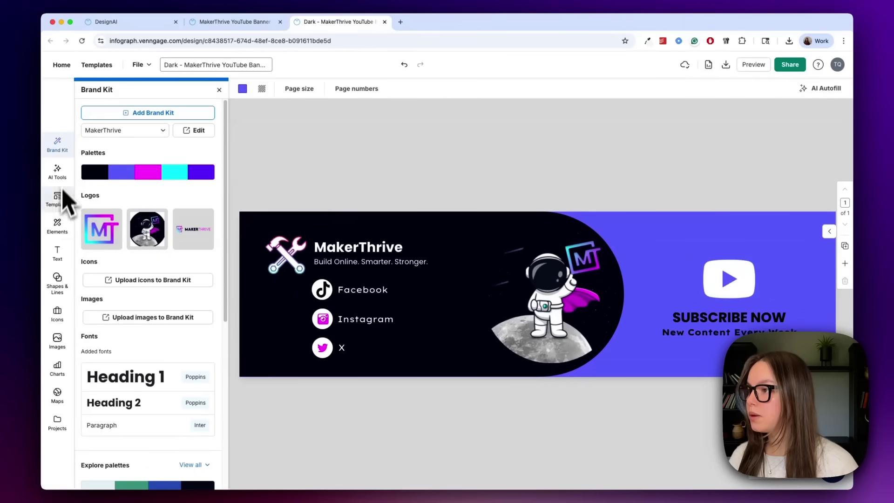
Step: Add a magenta-filled circle and size it around the astronaut
click(58, 283)
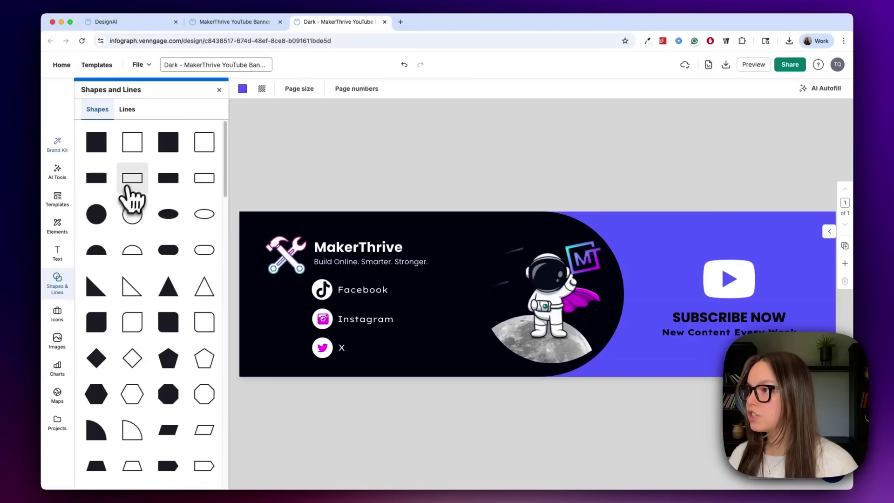
click(96, 214)
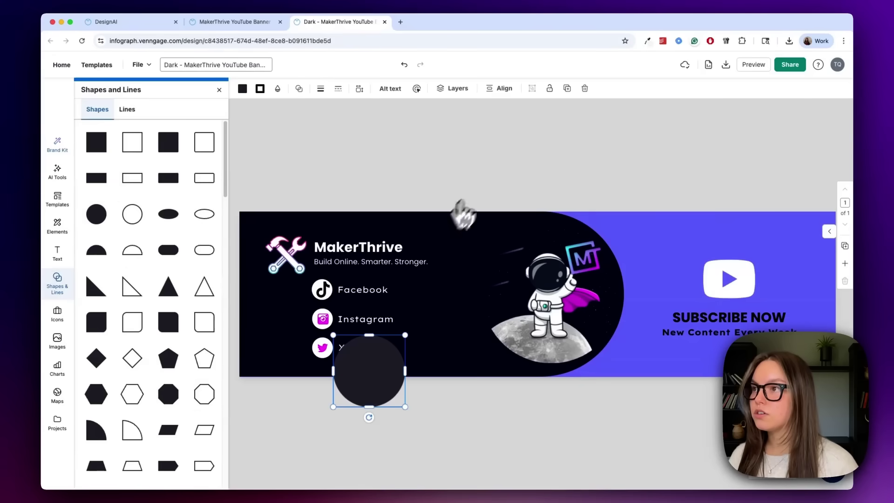
drag(389, 365, 440, 307)
click(242, 89)
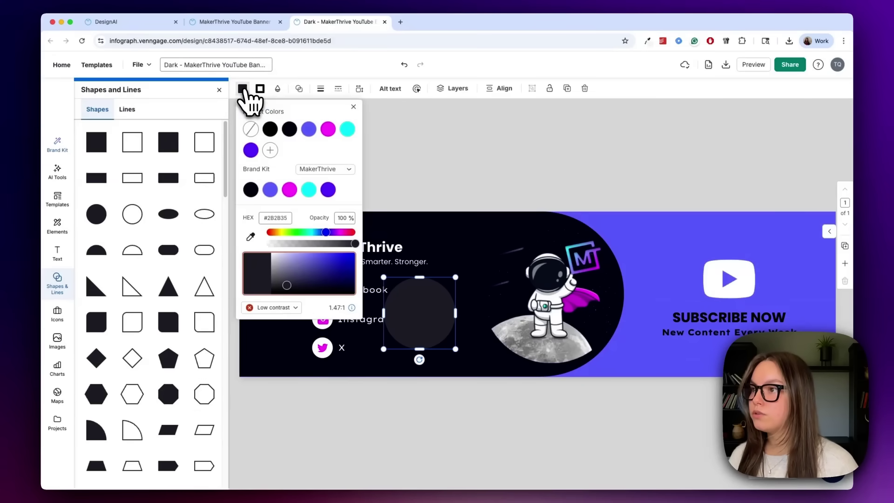
click(328, 129)
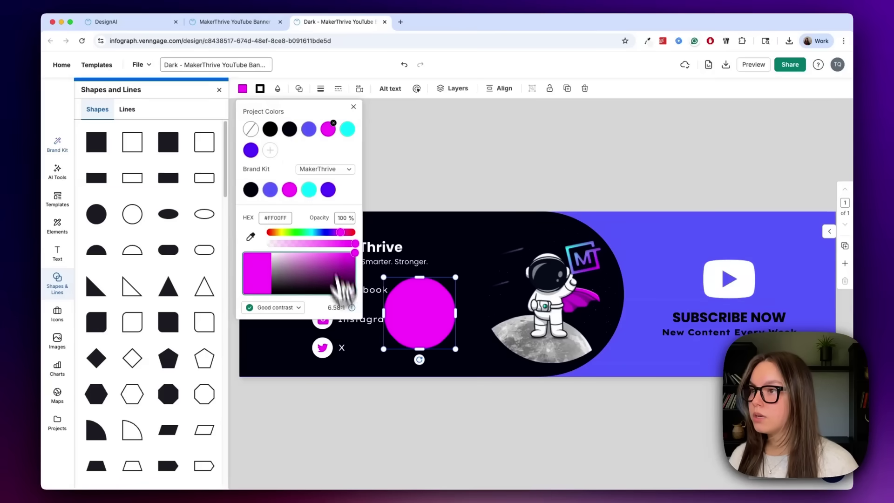
drag(459, 287, 701, 212)
drag(590, 243, 558, 281)
drag(625, 217, 621, 219)
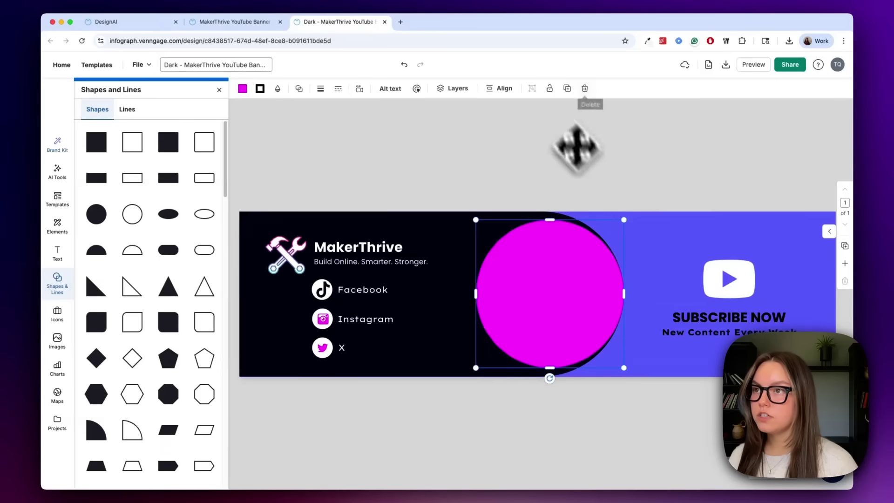
Step: Send the magenta circle to the back, raise it two layers, and nudge it right
click(503, 89)
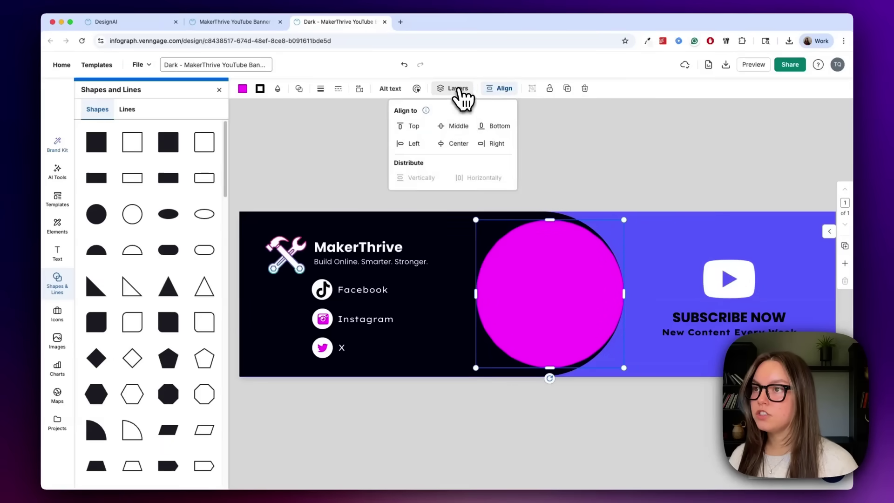
click(455, 89)
click(455, 89)
click(401, 158)
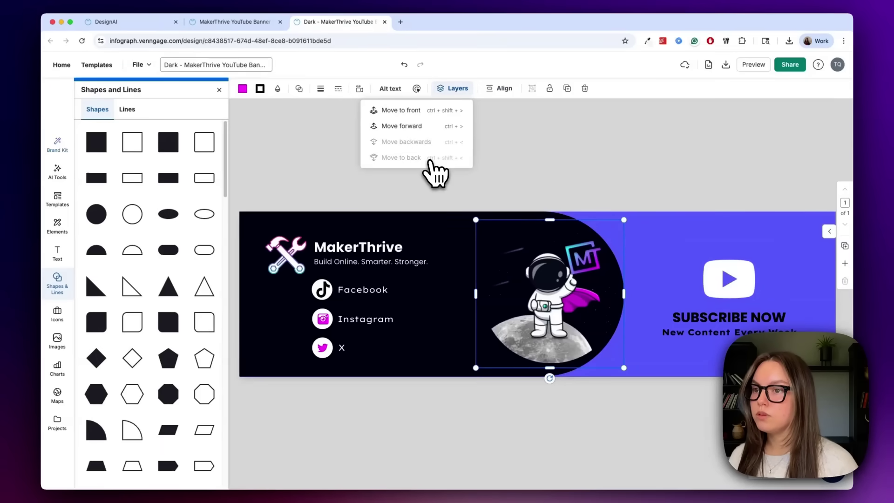
click(421, 127)
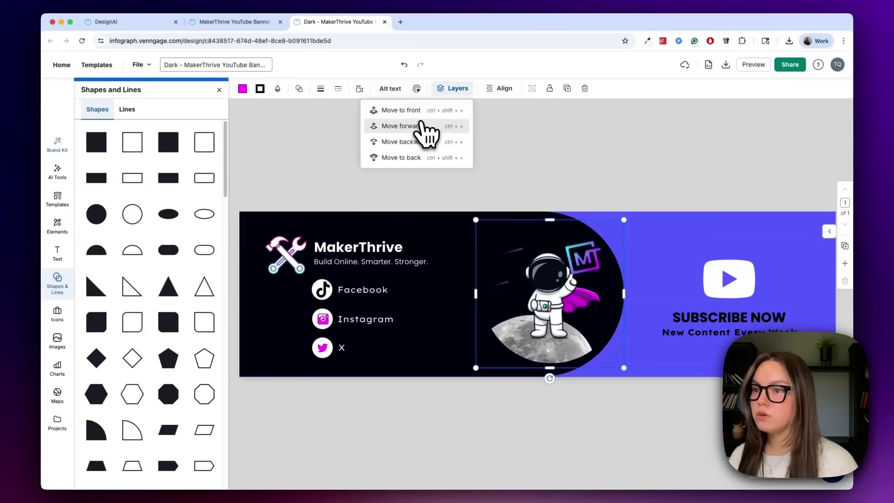
click(421, 127)
click(563, 180)
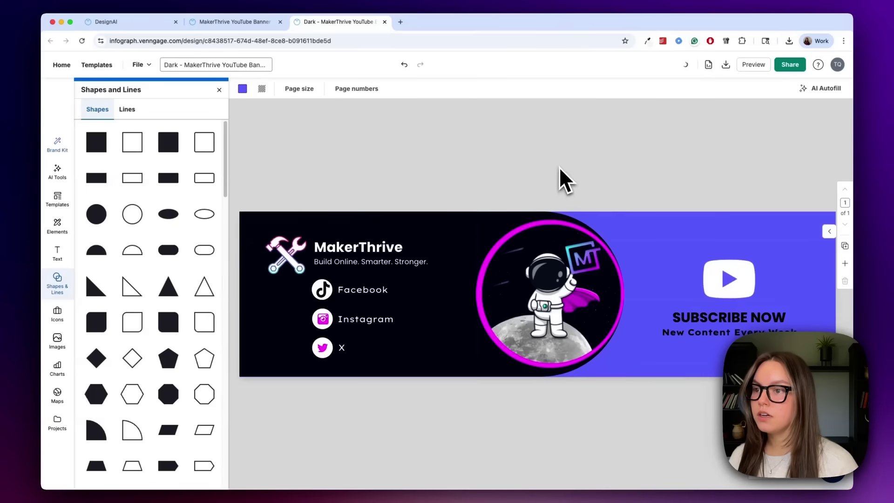
click(505, 241)
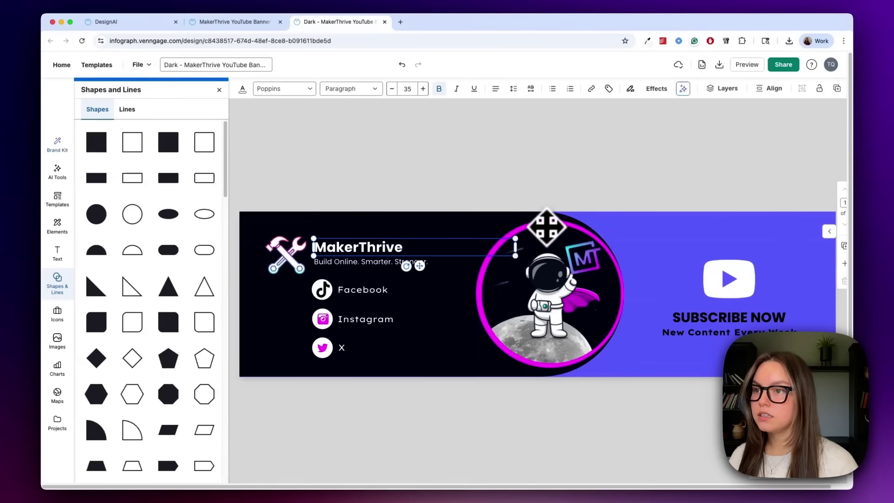
click(547, 222)
key(Right)
key(Right)
key(Right)
Step: Unlock the dark left panel and widen it slightly to the right
click(479, 225)
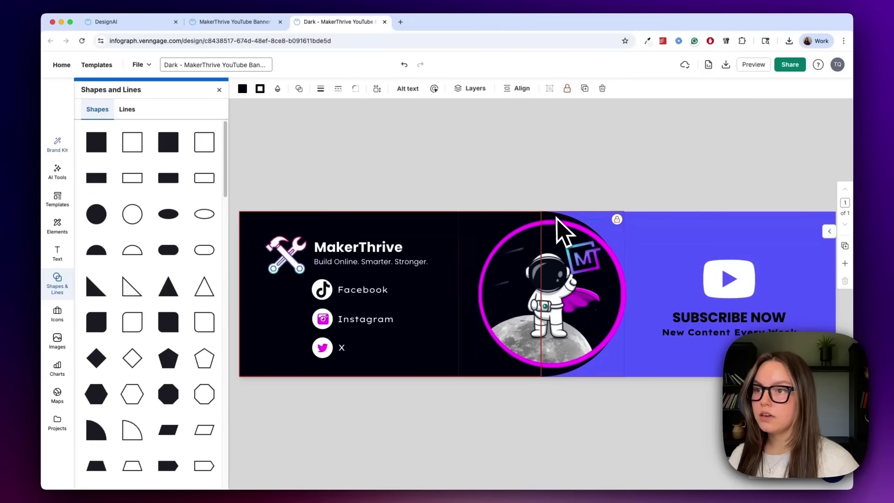
click(617, 219)
drag(624, 291, 636, 293)
click(657, 133)
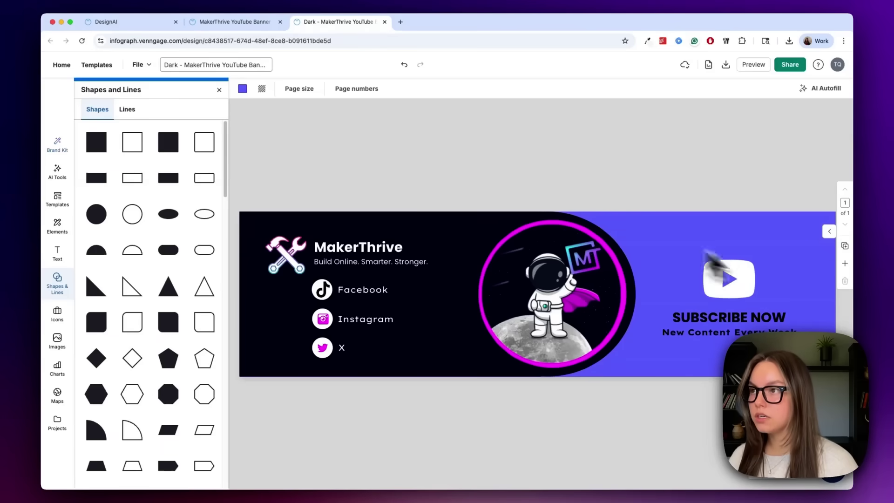
Step: Copy the Dark banner and rename the copy with a 'Gradient' prefix
click(142, 65)
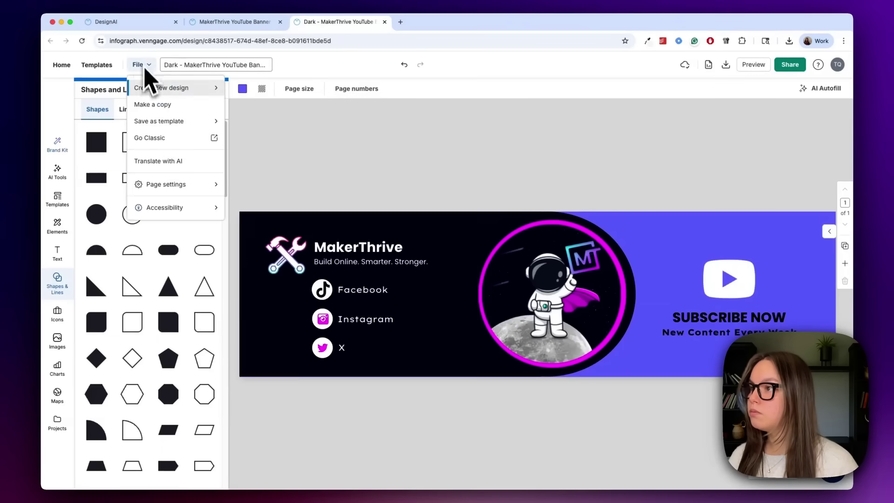
click(173, 105)
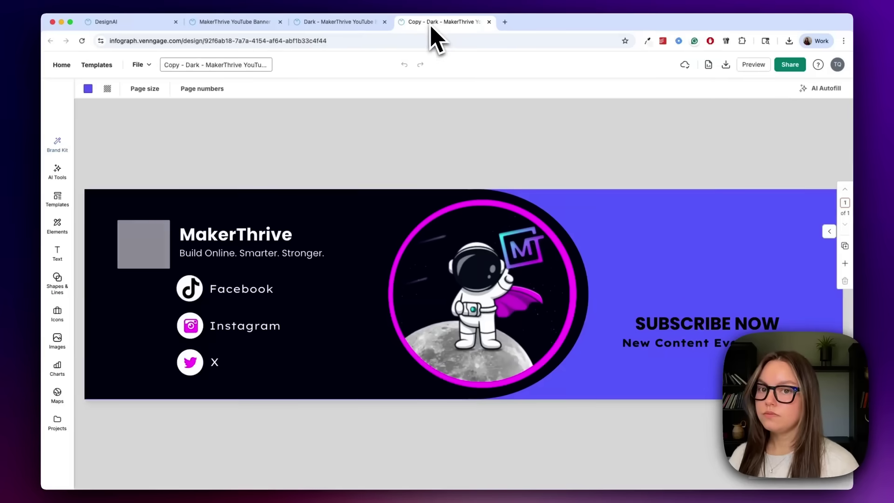
click(173, 65)
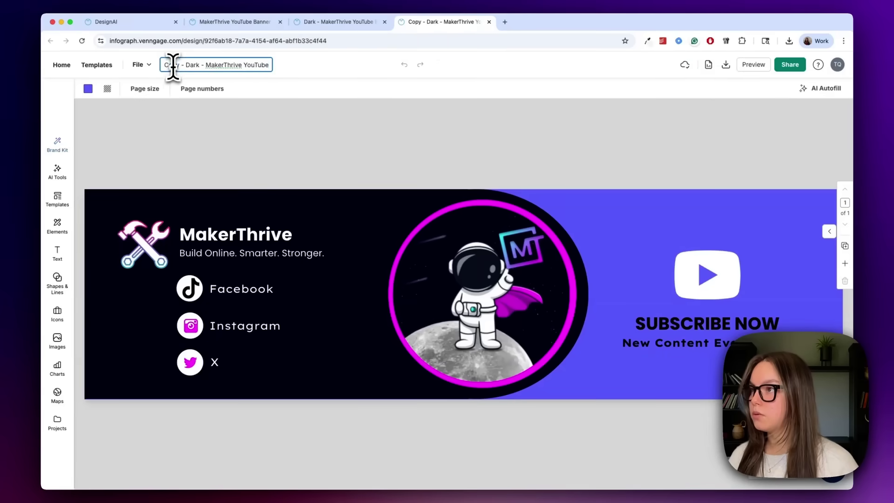
text(Gradient)
key(Return)
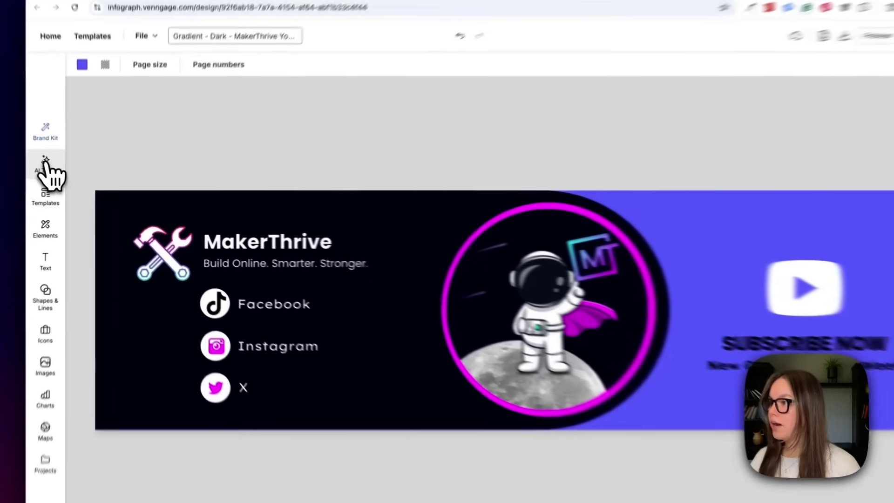
Step: Generate AI images from 'neon graident background' and place the first result on the banner
click(45, 162)
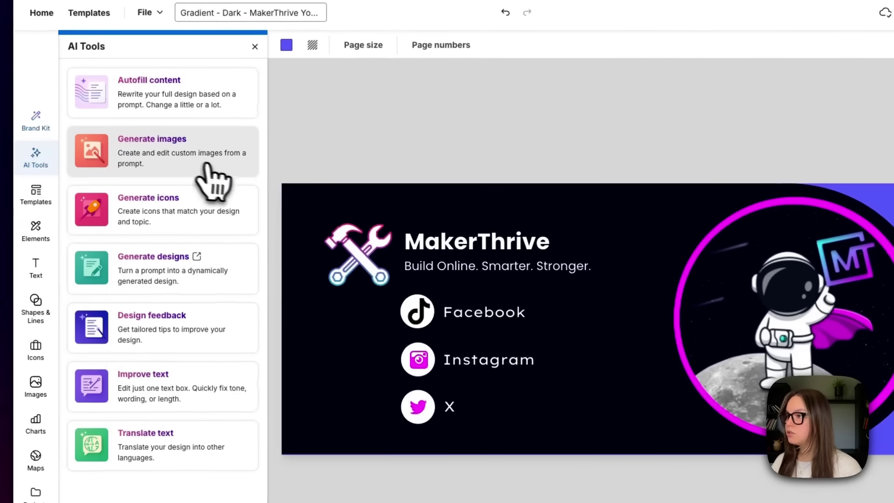
click(215, 168)
text(neon )
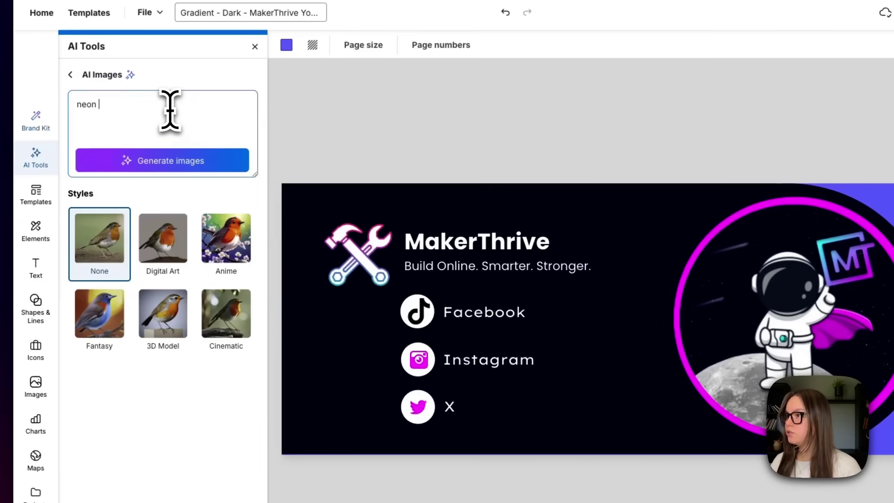
text(graident background)
key(Return)
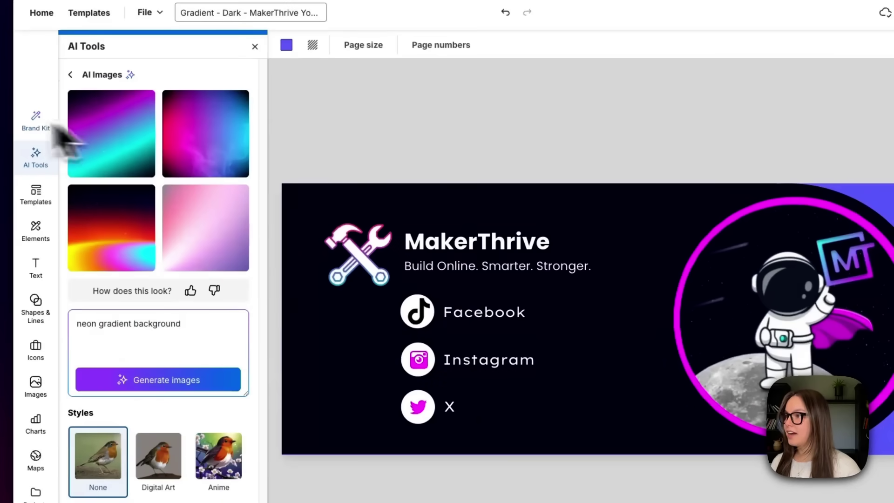
click(102, 133)
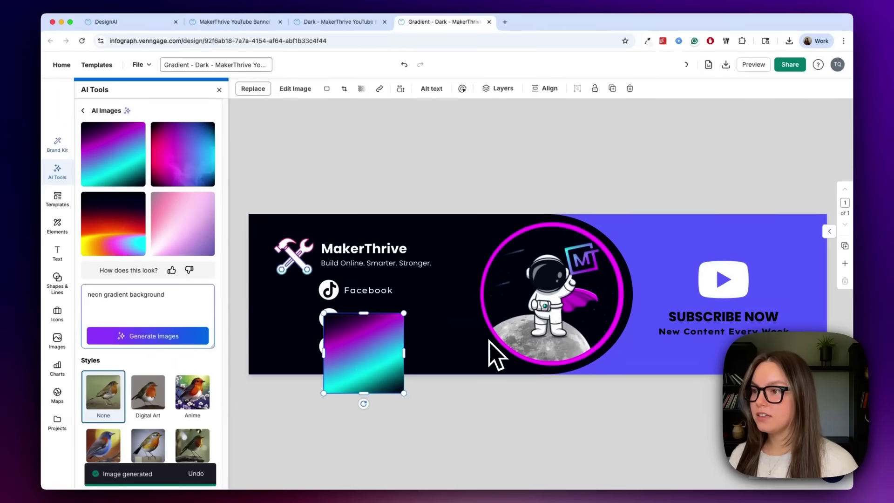
Step: Move the neon gradient image to the top-left and stretch it to full banner height
drag(392, 356, 825, 250)
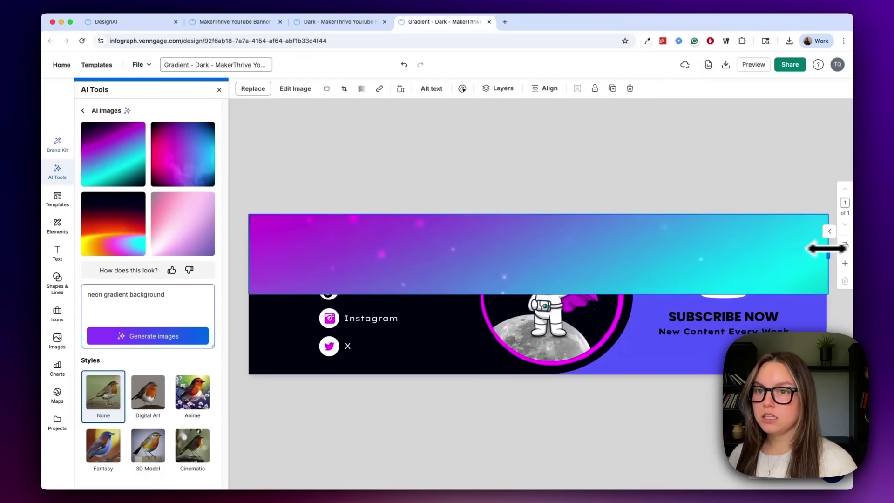
drag(537, 294, 537, 373)
click(503, 88)
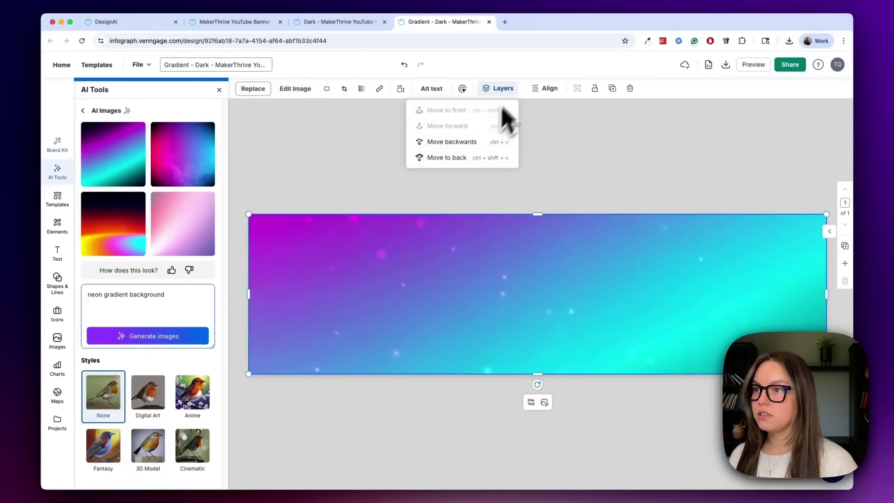